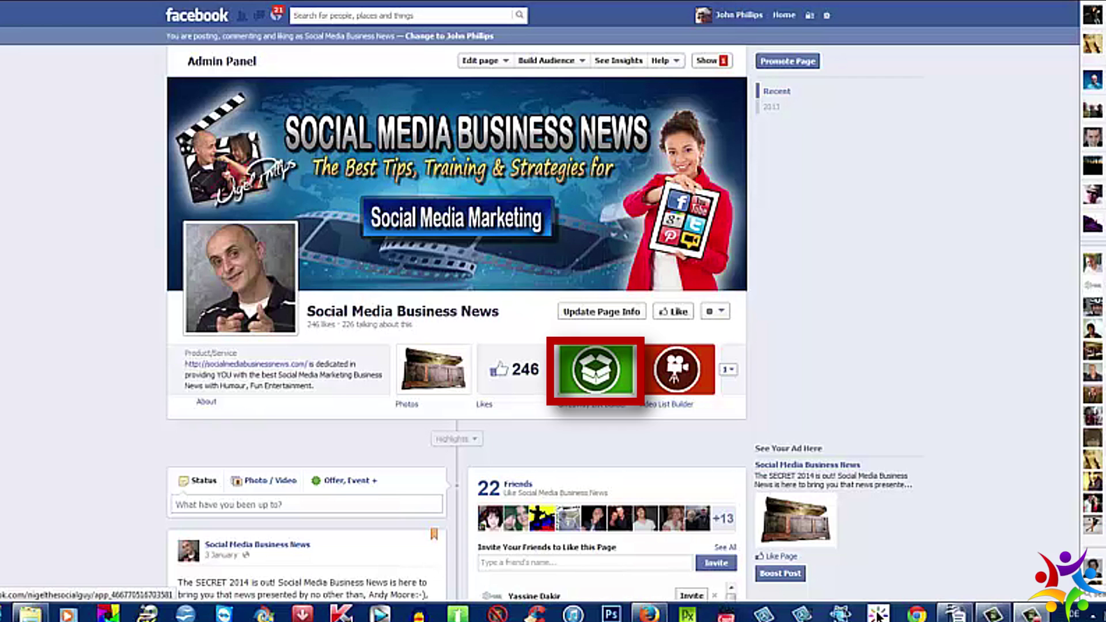
Open the page's Giveaway List Builder app and apply the Maroon template to the squeeze page.
click(595, 369)
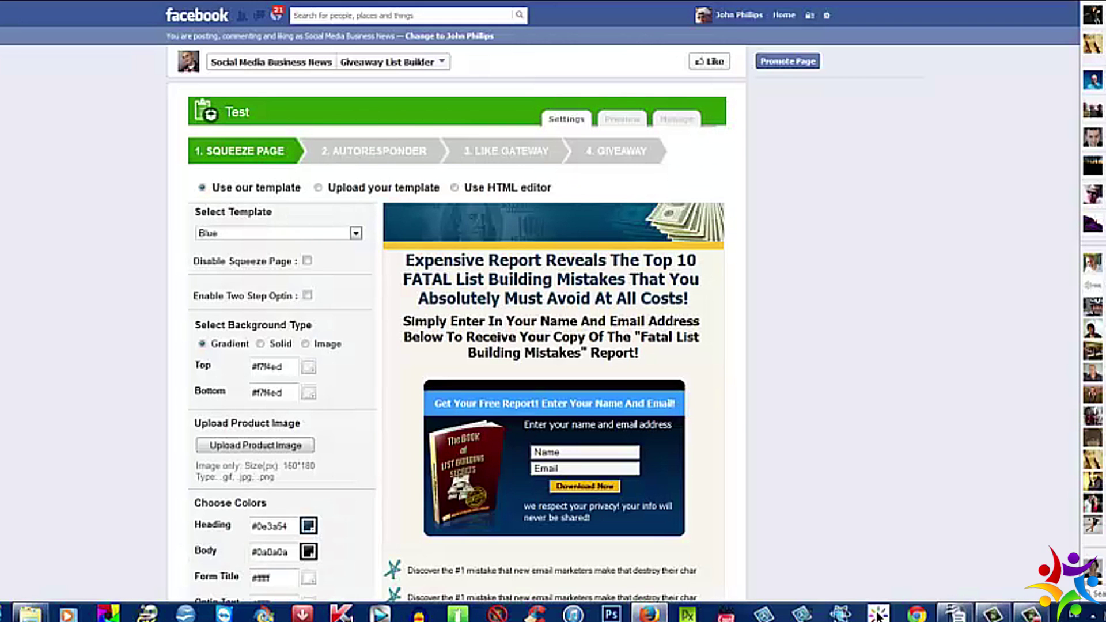
scroll(456, 342, down, 2)
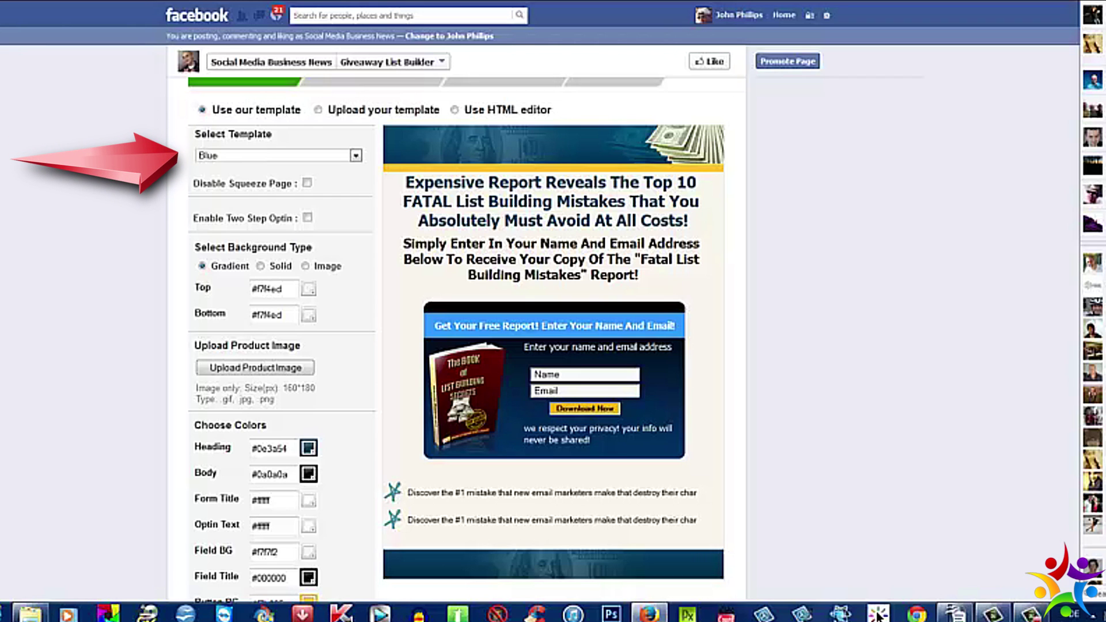
click(356, 156)
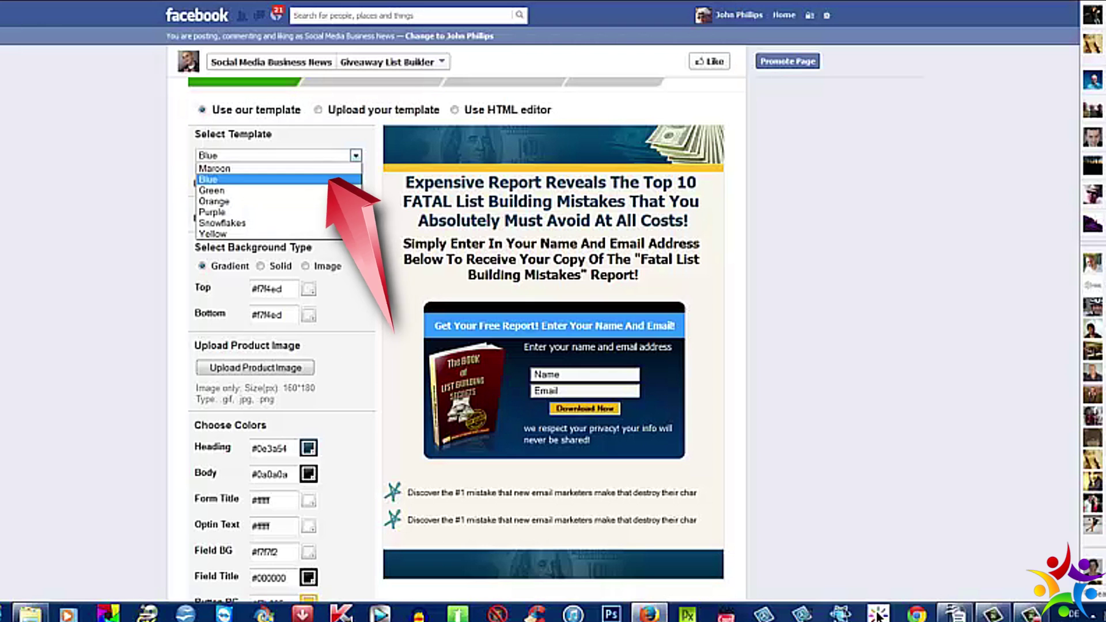
click(214, 169)
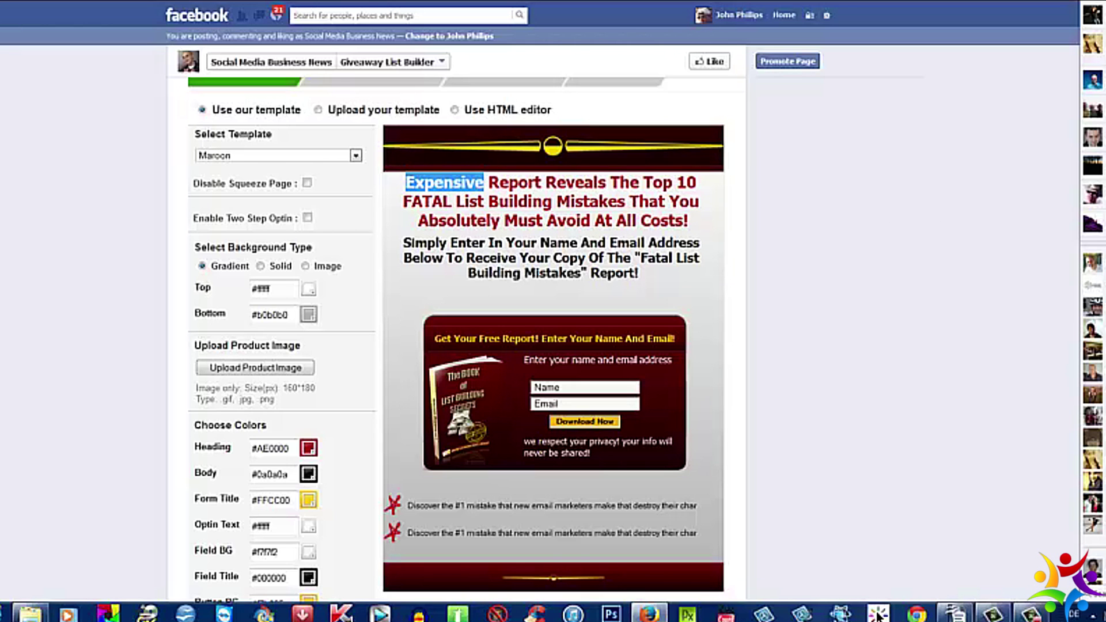
Replace "Expensive" with "FREE" in the squeeze page headline and look over the other editable texts.
text(FREE)
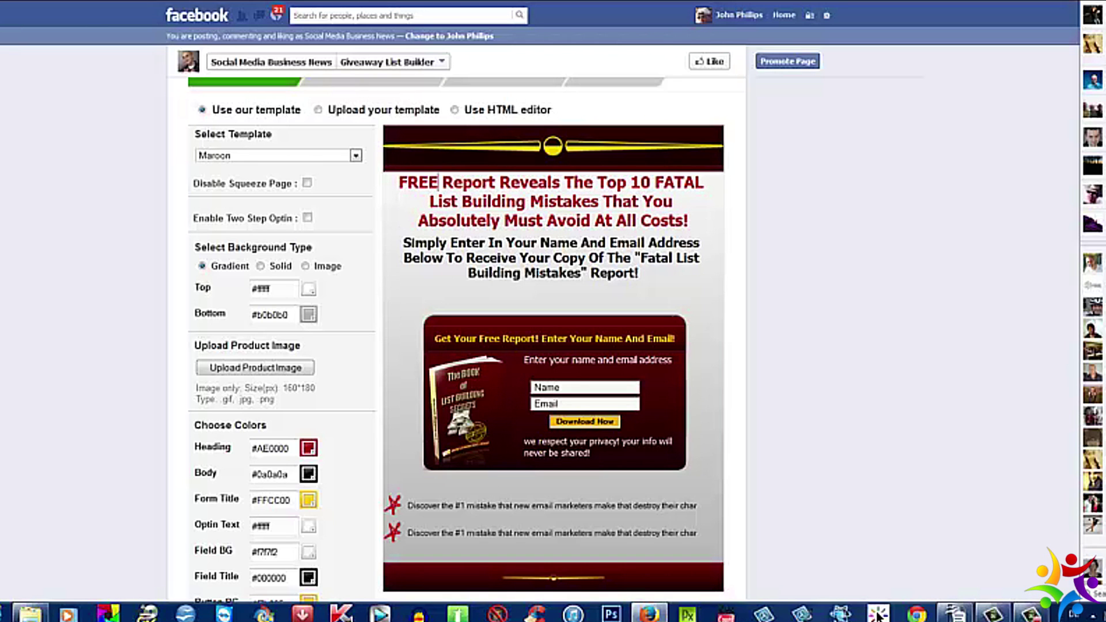
drag(402, 242, 639, 273)
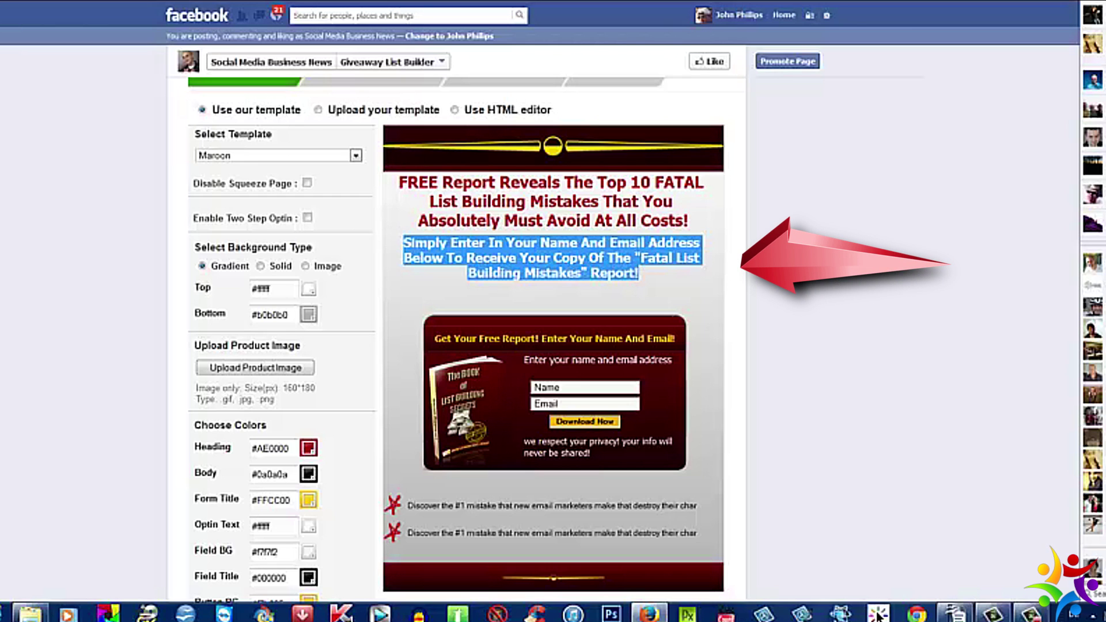
drag(435, 338, 632, 338)
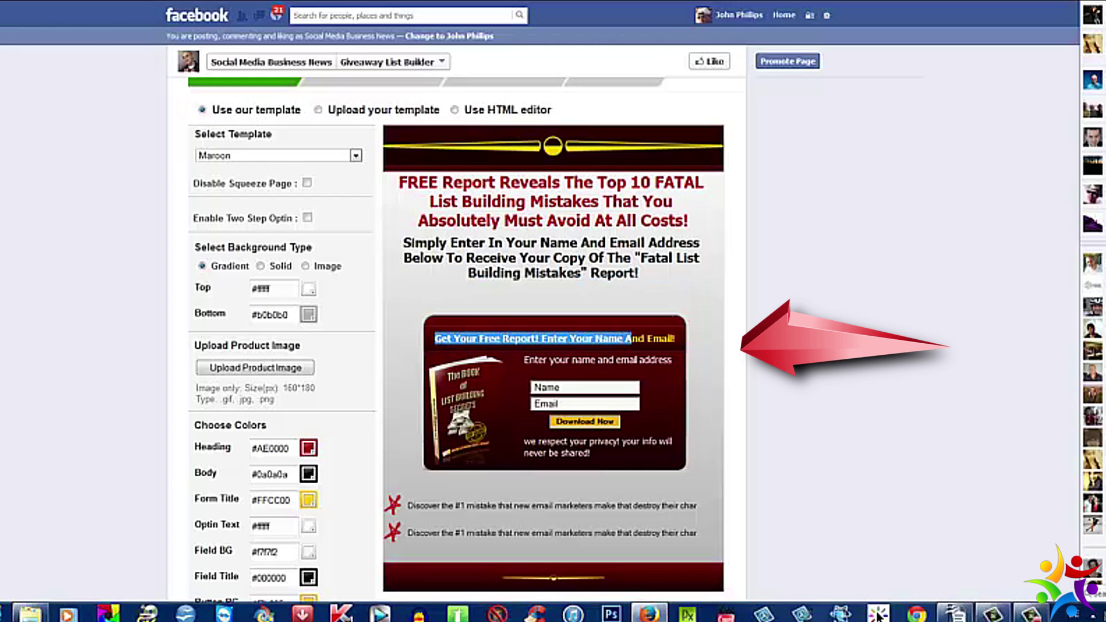
drag(524, 359, 668, 359)
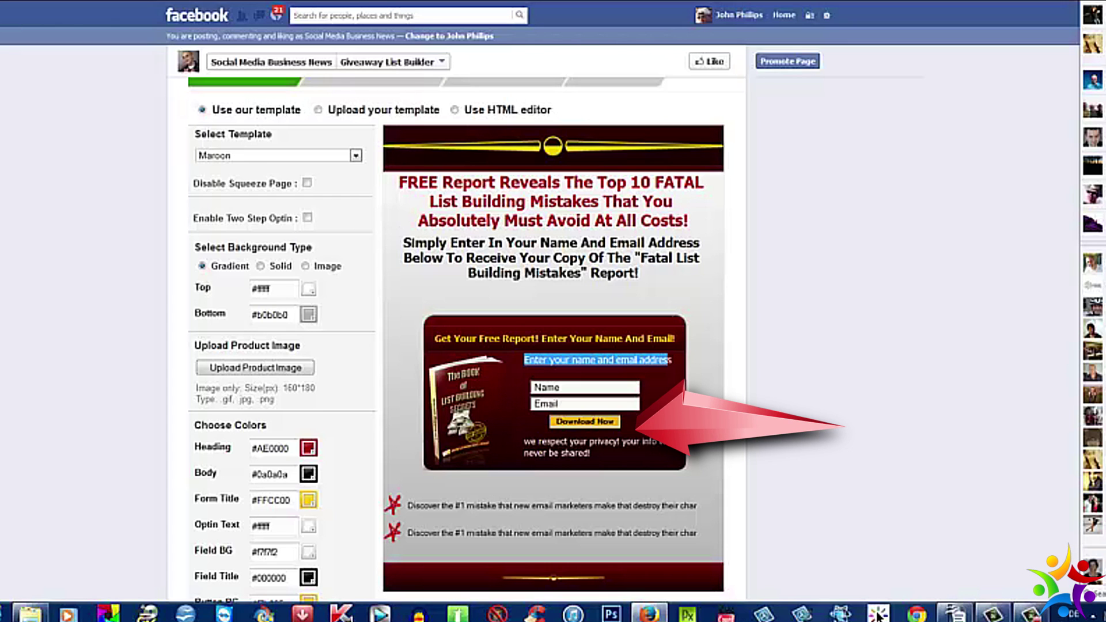
drag(523, 441, 590, 453)
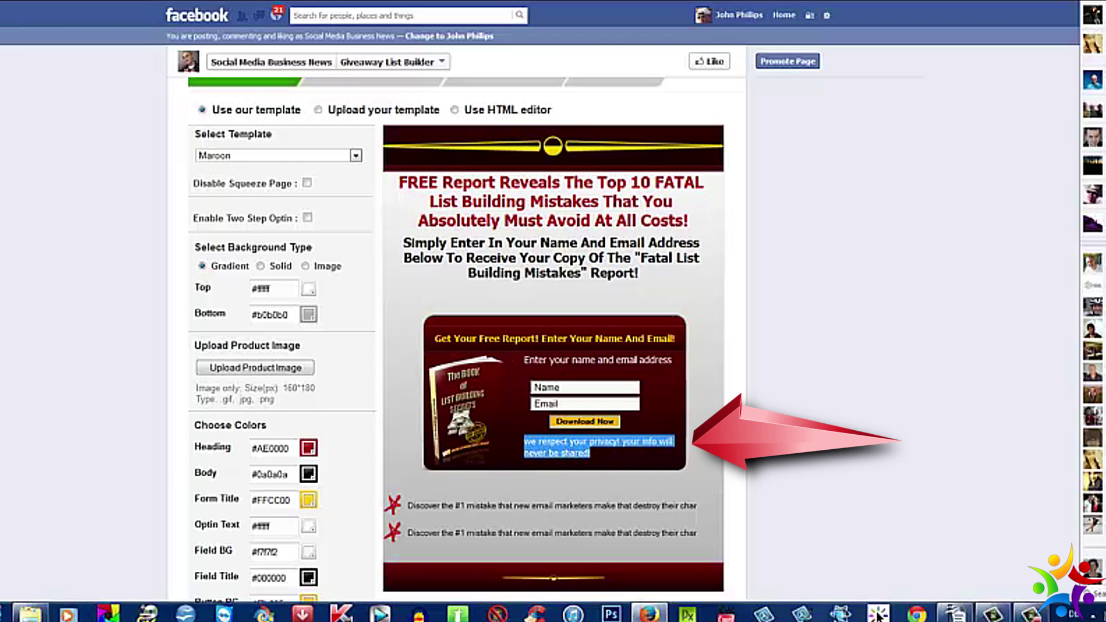
scroll(455, 340, down, 3)
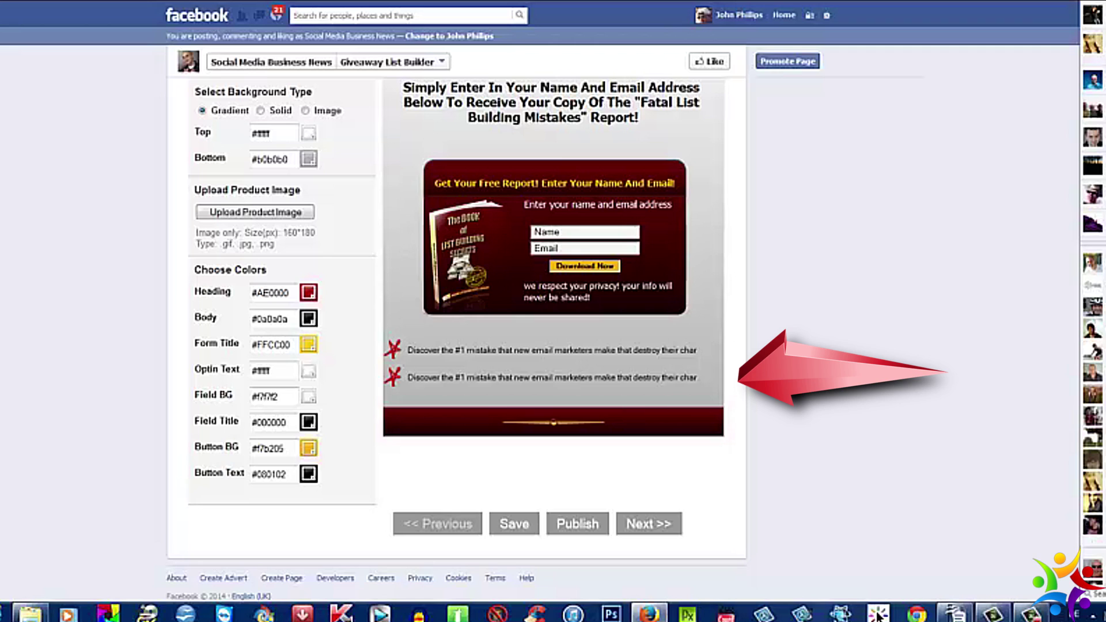
scroll(455, 340, up, 4)
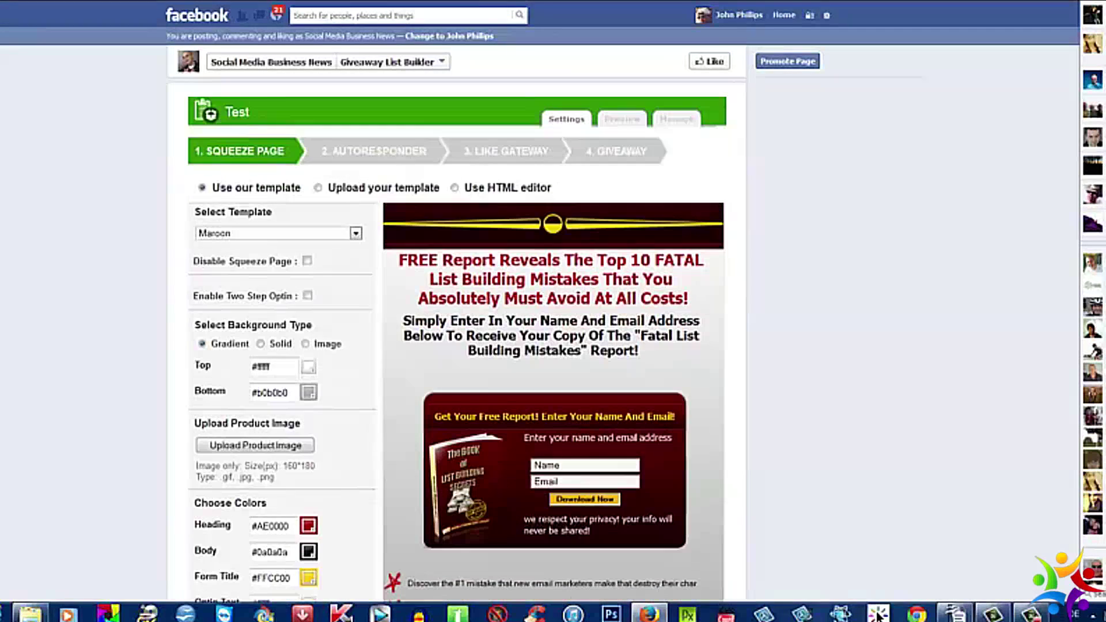
Set the squeeze page's gradient background to #ffffff at the top and #757575 at the bottom.
scroll(455, 339, down, 1)
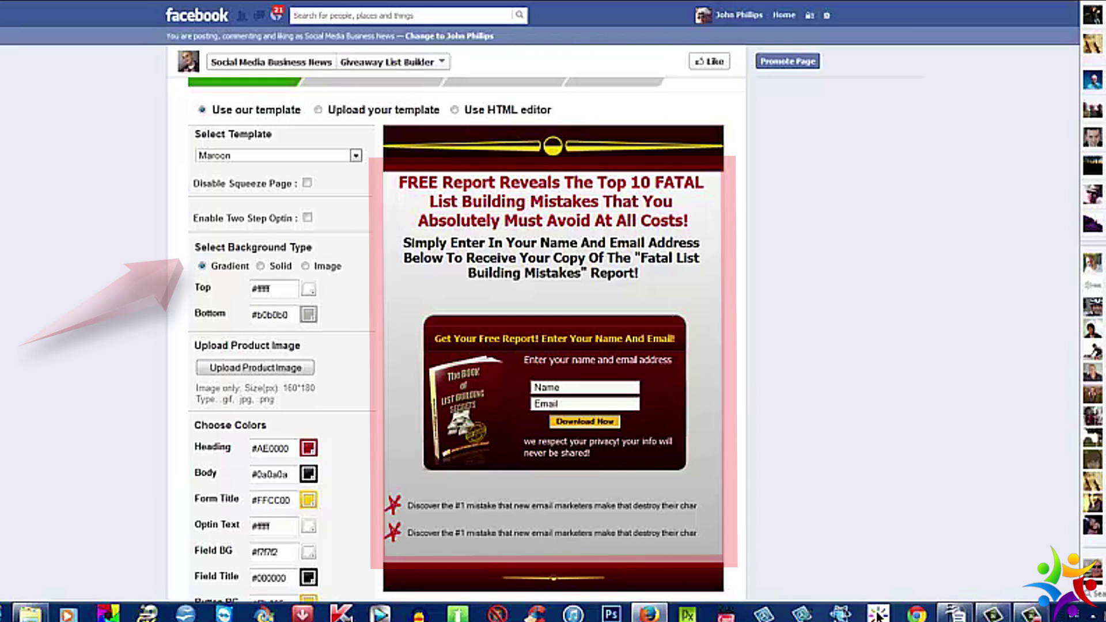
click(364, 301)
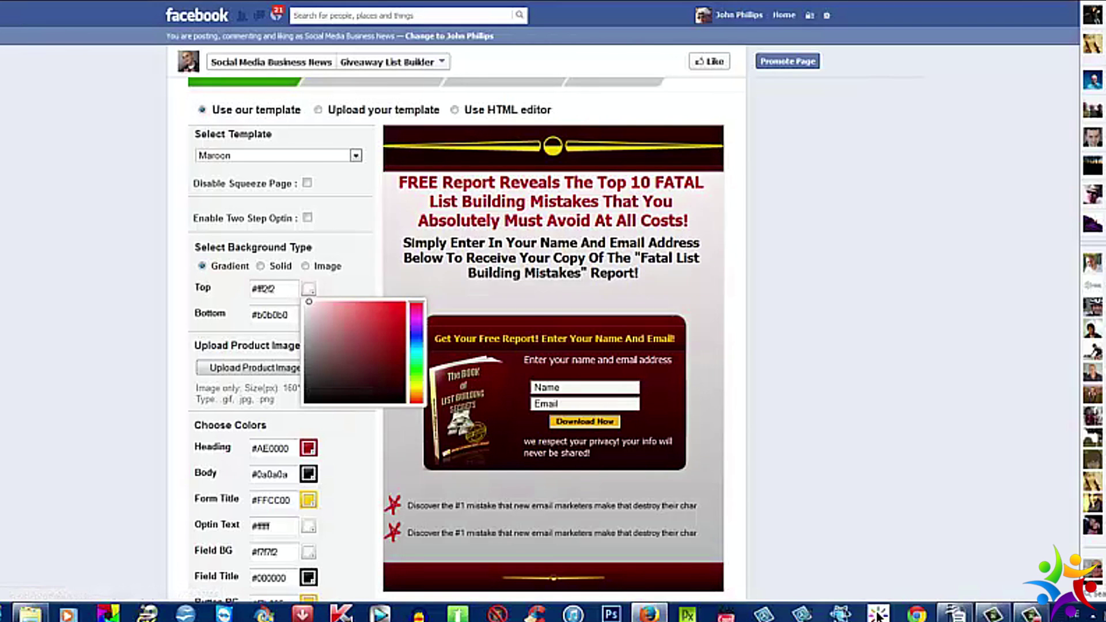
mouse_move(364, 301)
mouse_down()
mouse_move(339, 345)
mouse_move(304, 301)
mouse_up()
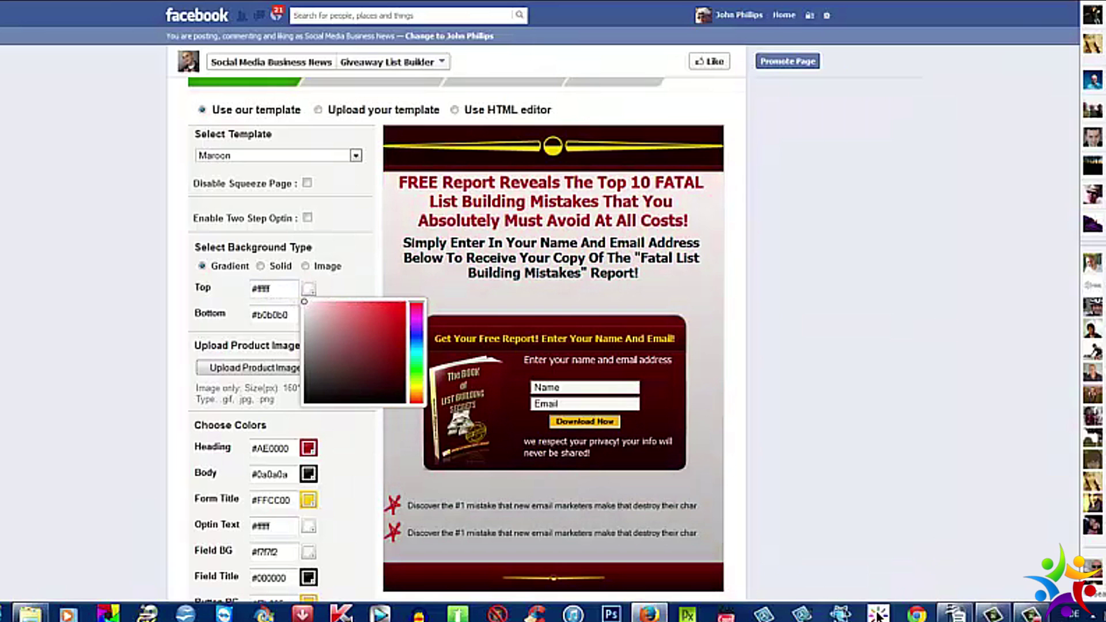
click(309, 314)
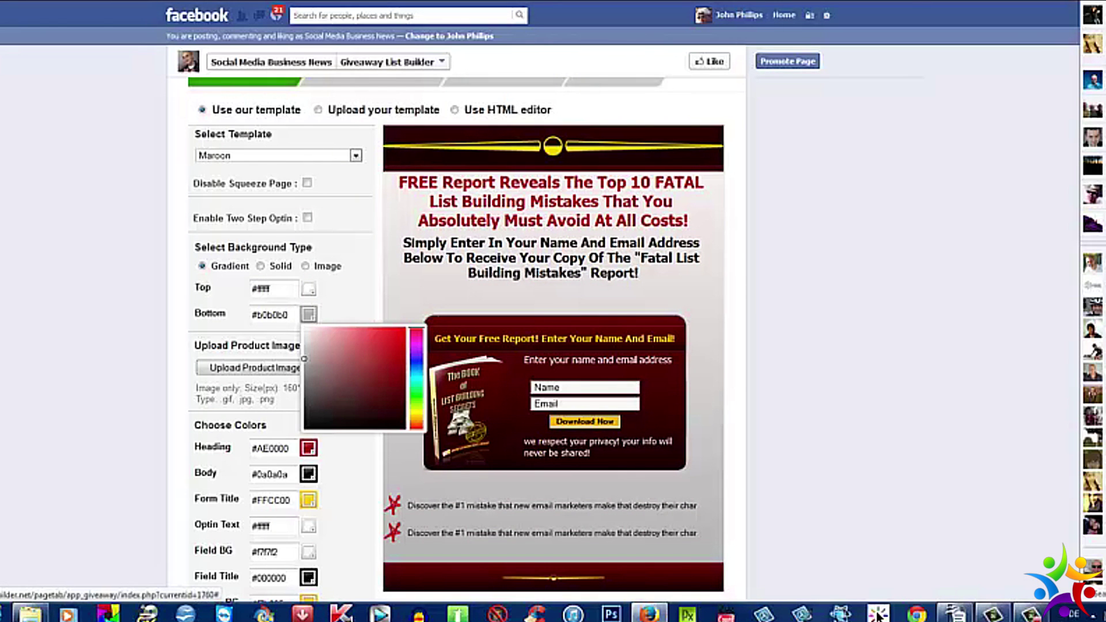
drag(304, 358, 304, 382)
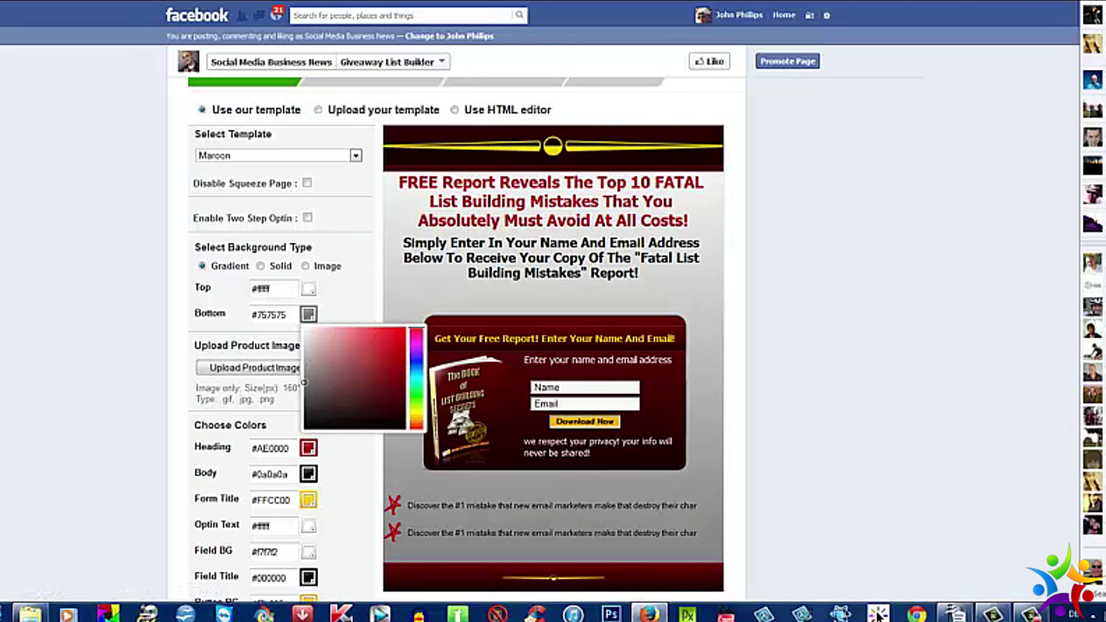
key(Escape)
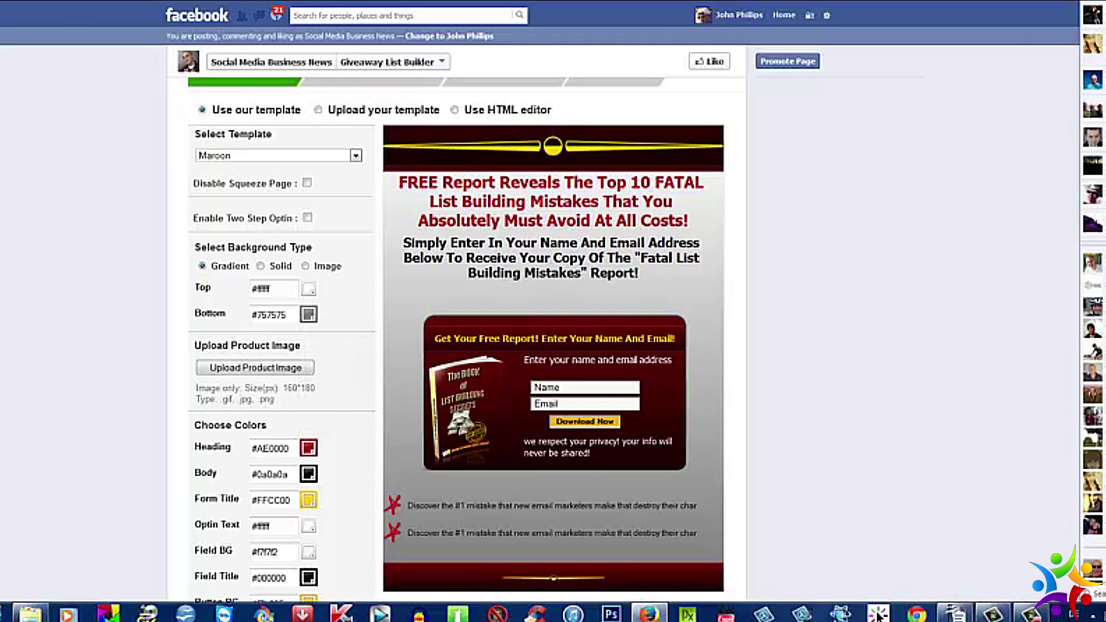
Switch the squeeze page's background type to Solid and review the text, field and button color settings.
click(261, 266)
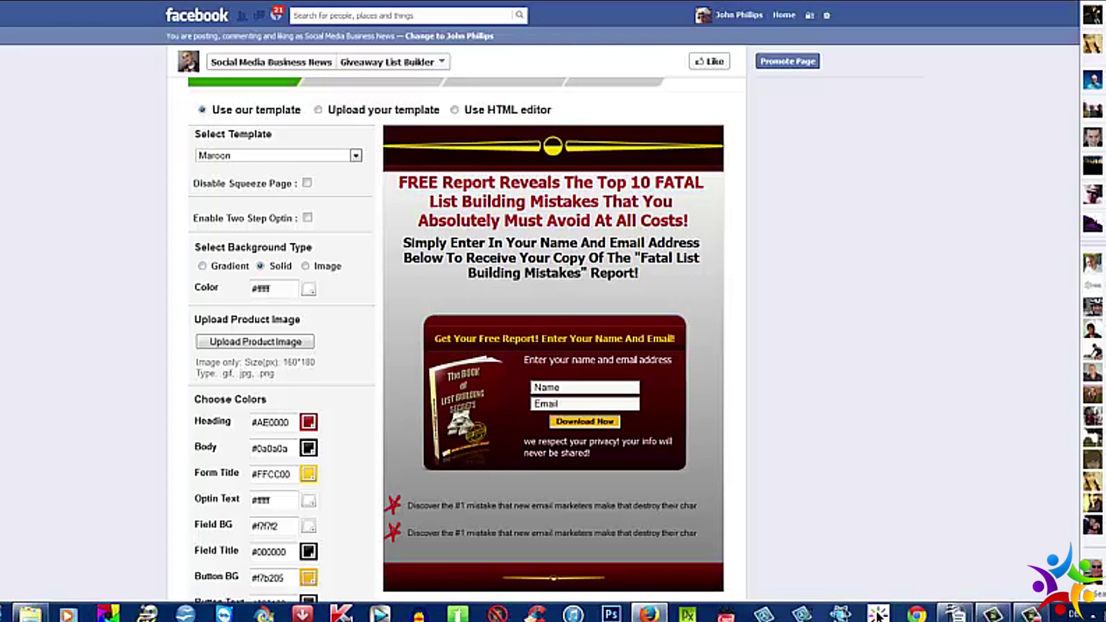
scroll(456, 340, down, 2)
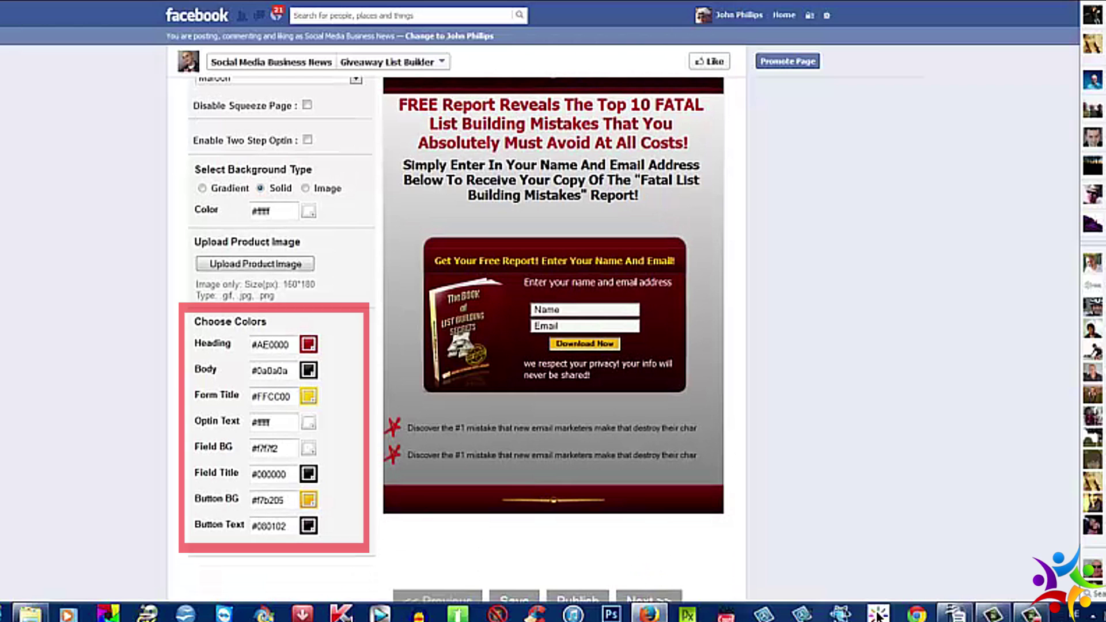
scroll(456, 340, down, 1)
scroll(456, 340, up, 5)
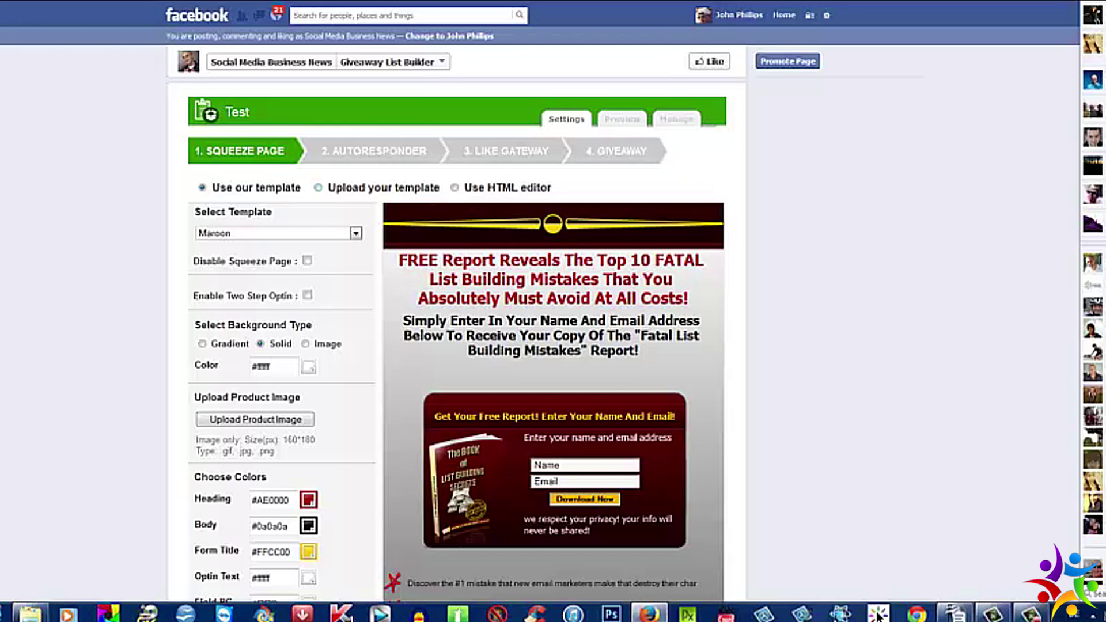
Switch the squeeze page to the upload-your-own-template option and look over its sample layout.
click(317, 187)
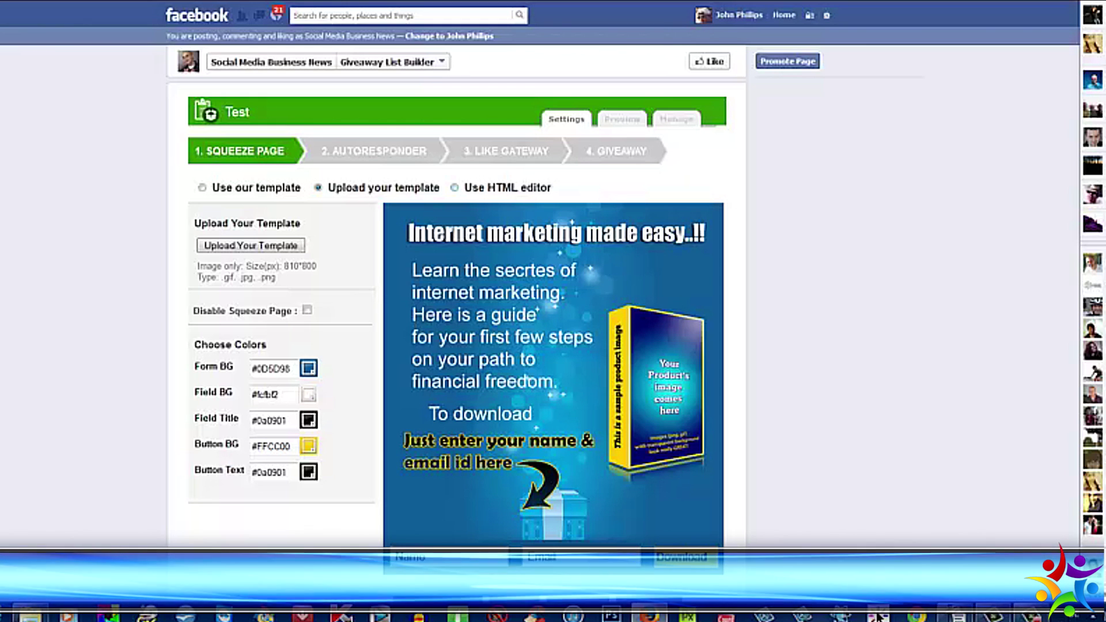
scroll(553, 345, down, 3)
scroll(553, 345, up, 3)
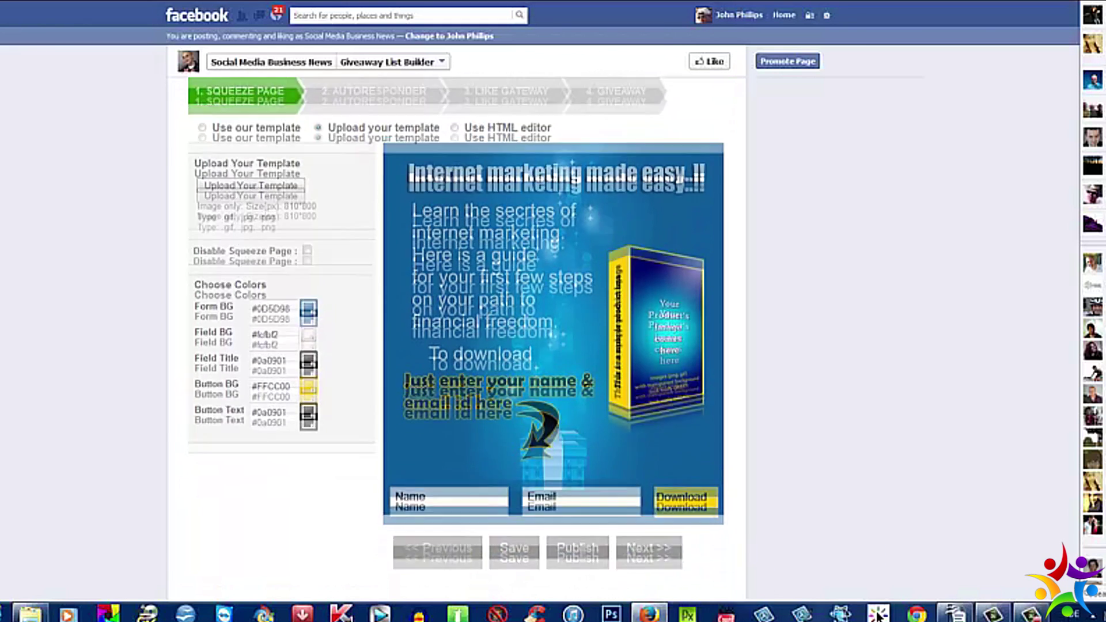
scroll(553, 346, down, 2)
scroll(553, 346, up, 2)
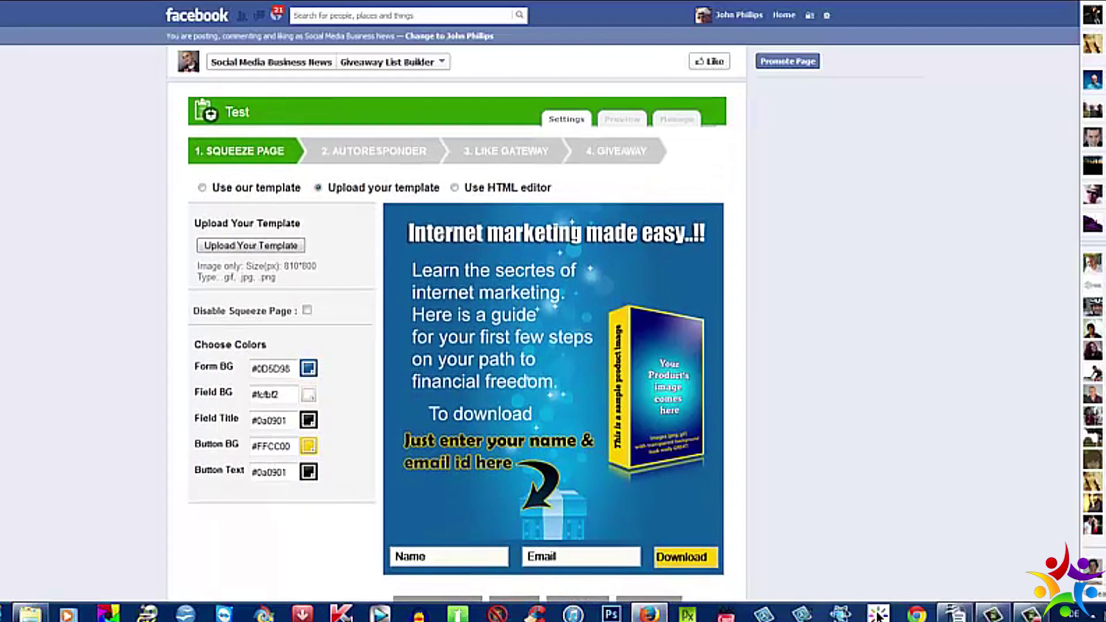
Continue to the Autoresponder stage and choose Aweber as the current autoresponder.
scroll(553, 345, down, 3)
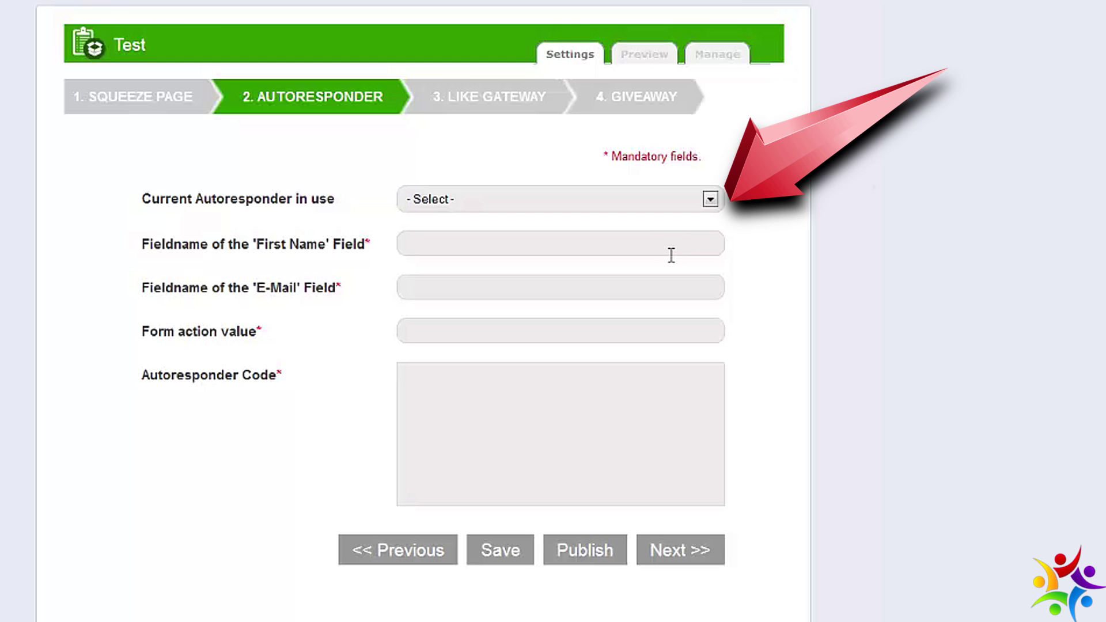
click(711, 197)
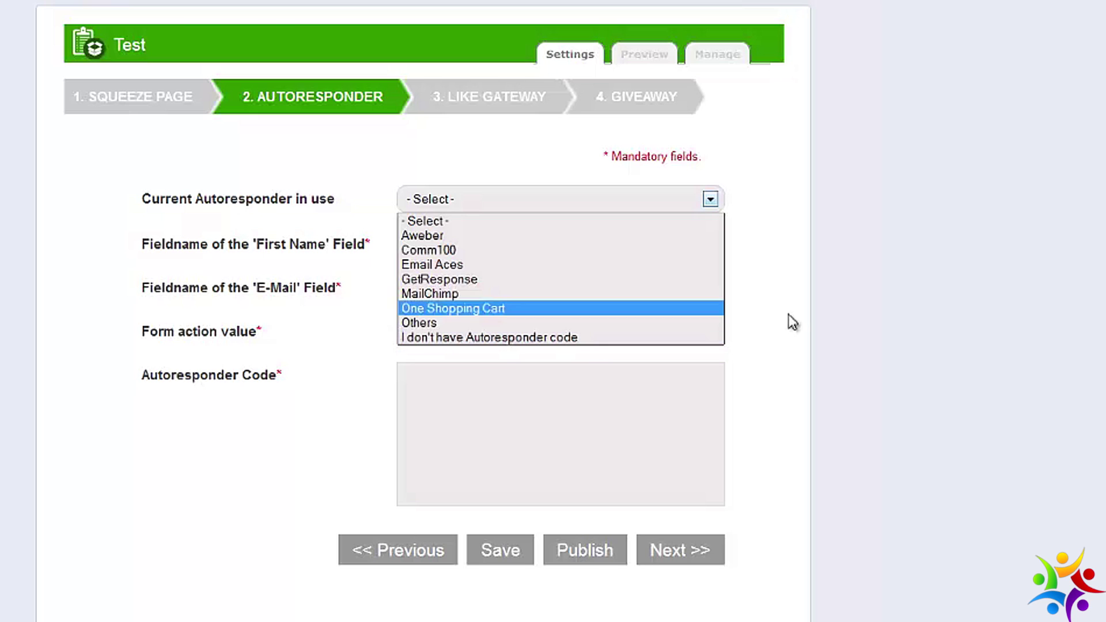
click(566, 240)
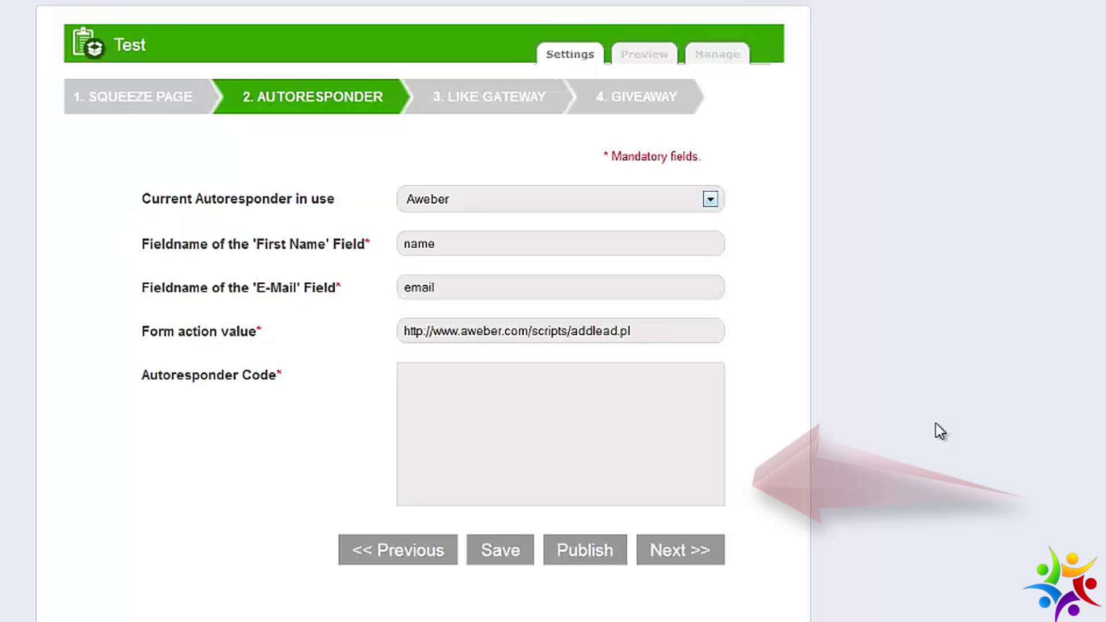
Continue to the Like Gateway stage and check the gateway position choices, keeping After Signup Form.
click(686, 559)
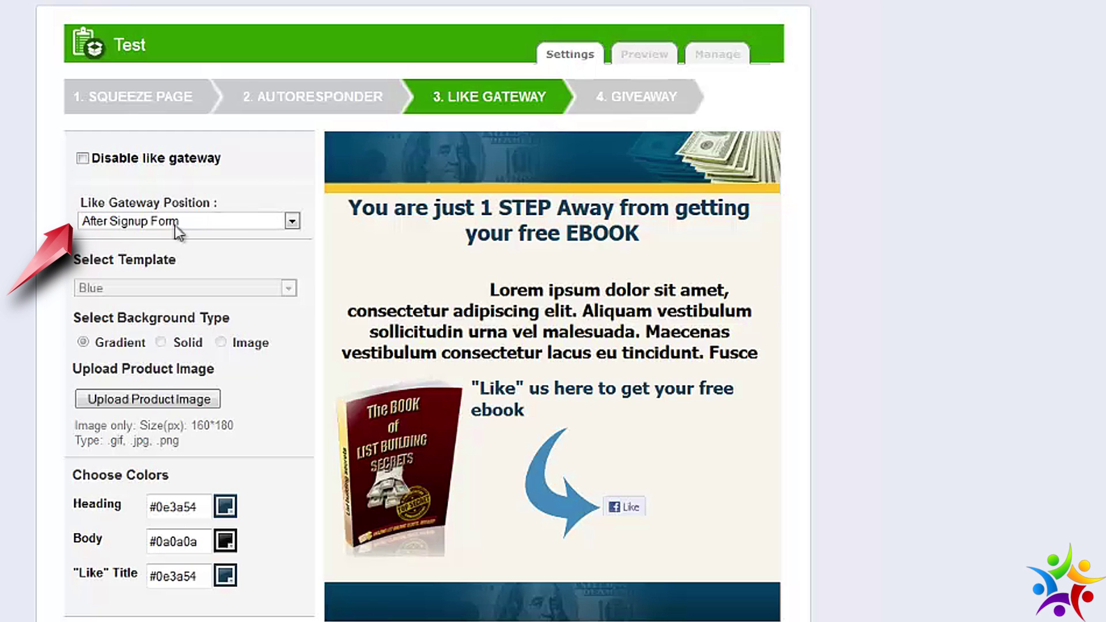
click(291, 221)
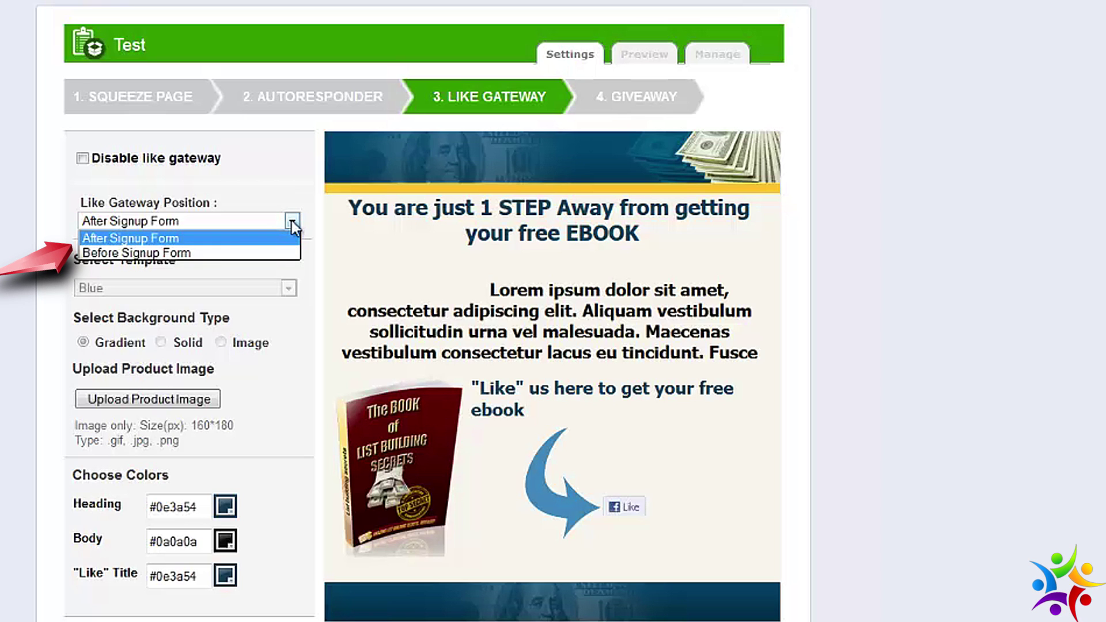
click(292, 221)
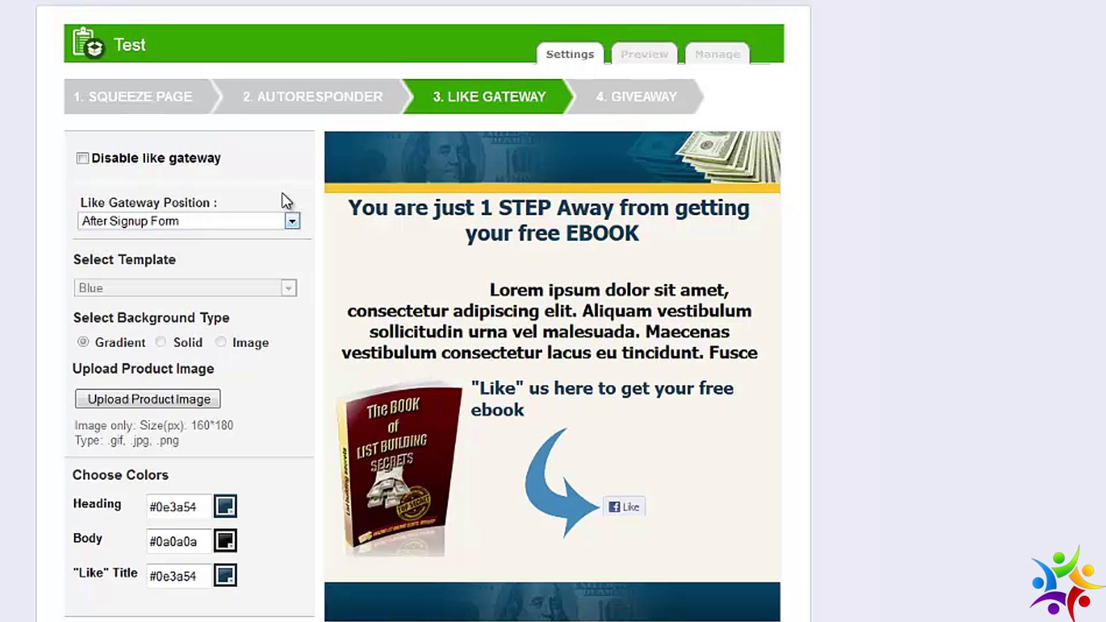
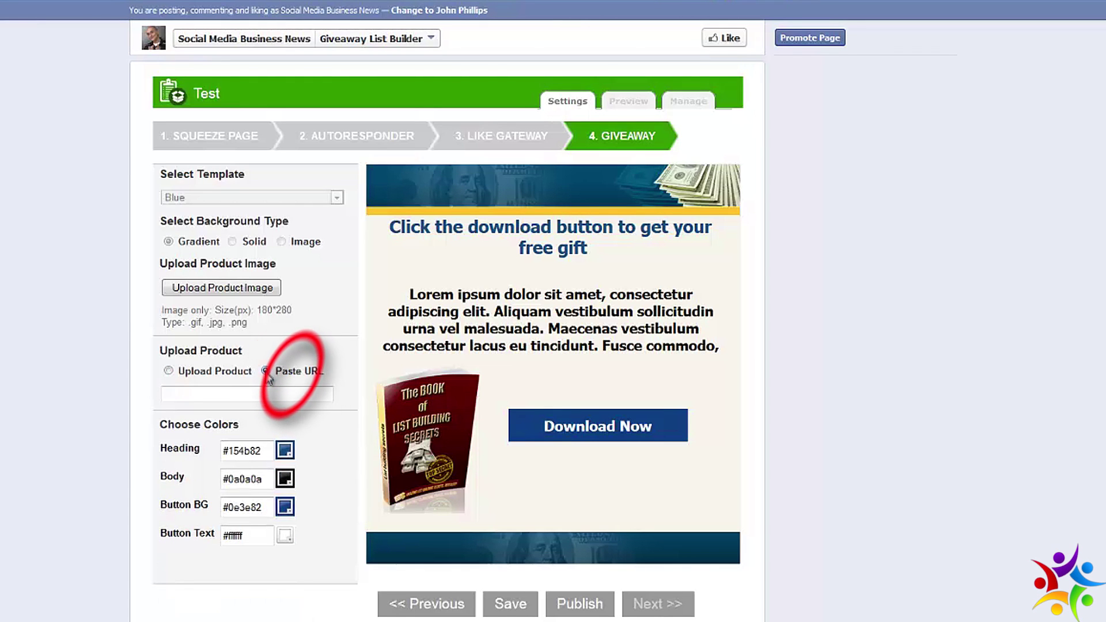
On the Giveaway stage, open the product's Paste URL field for entry.
click(240, 400)
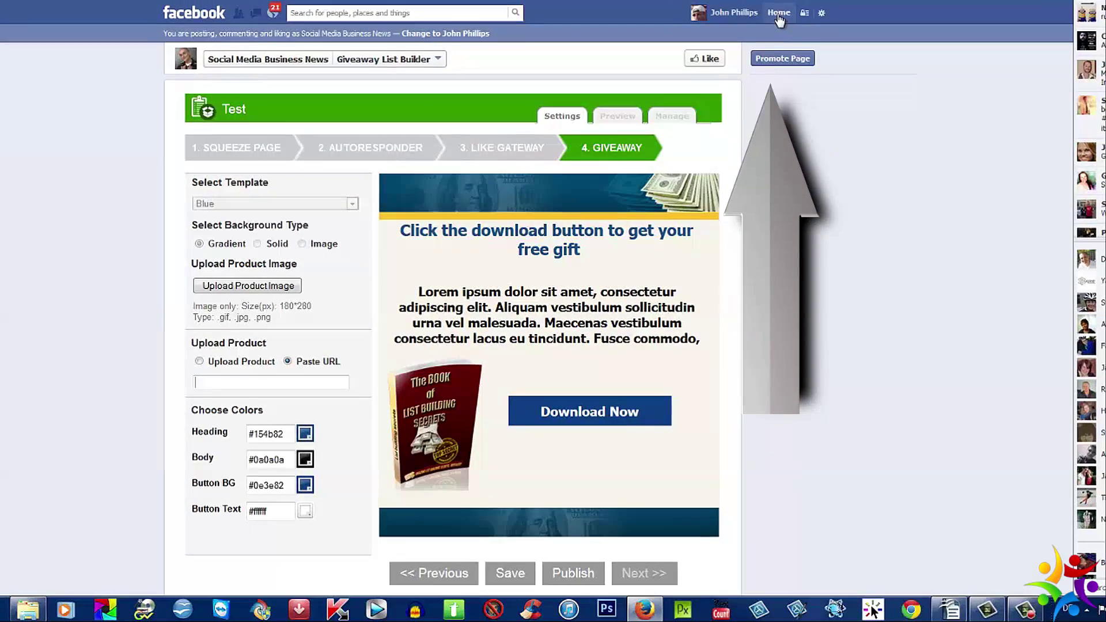
Open the giveaway campaign list in the Fanpage List Builder dashboard and generate the Test campaign's script with popup.
click(779, 12)
click(199, 152)
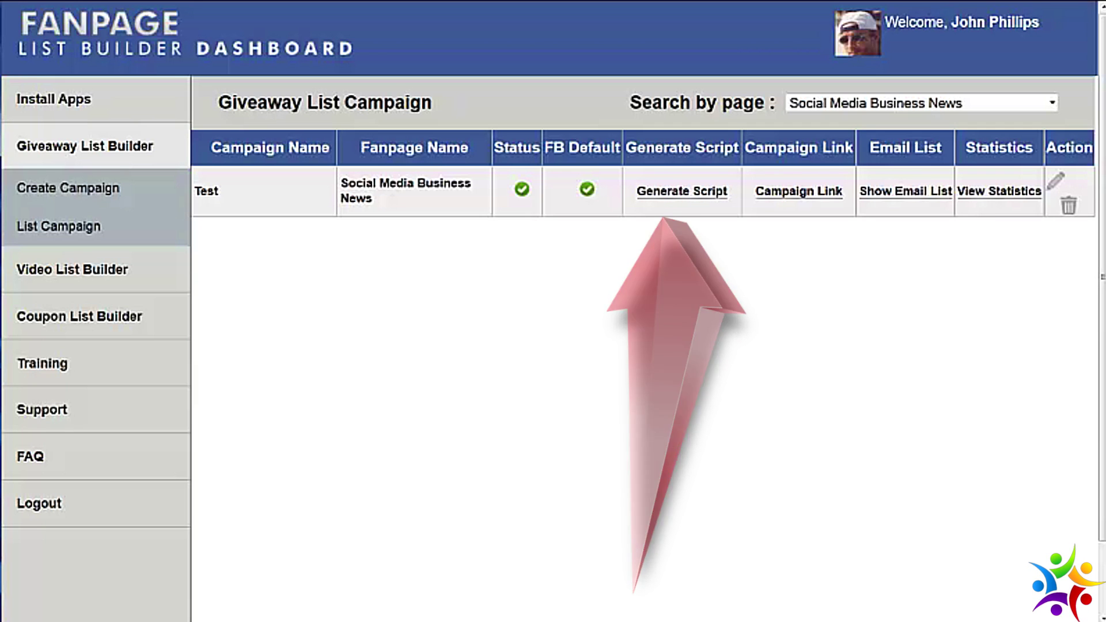
click(681, 191)
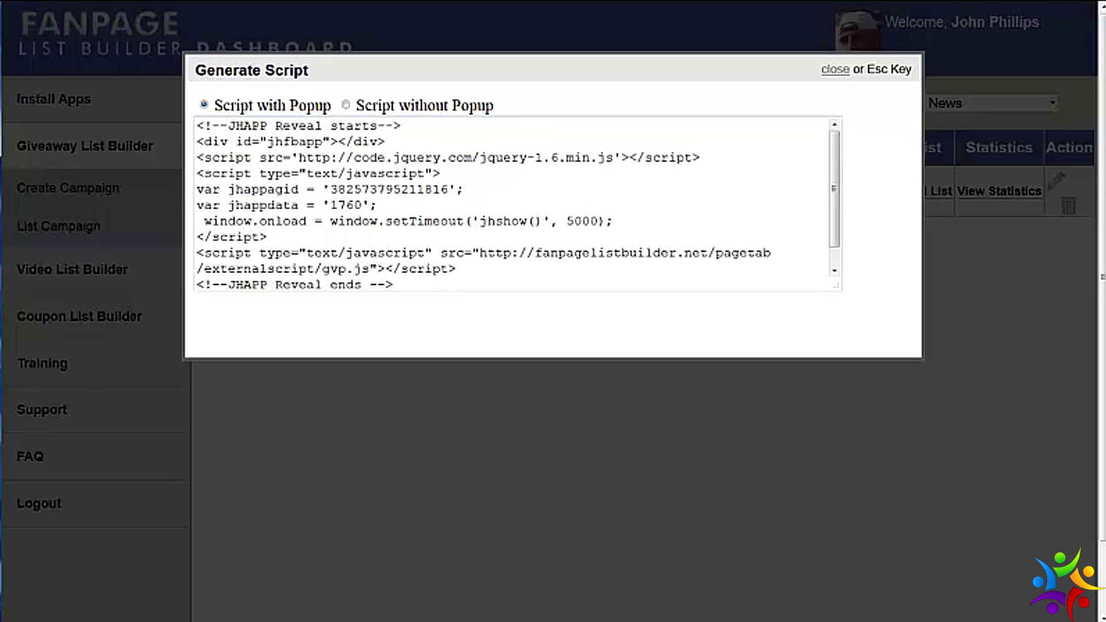
drag(393, 285, 221, 126)
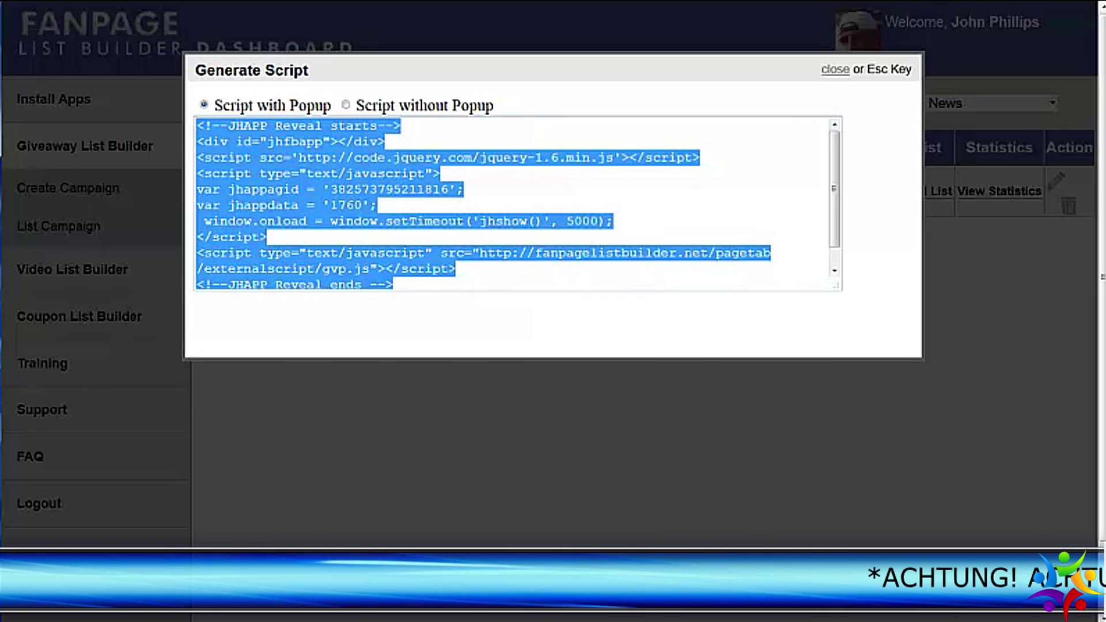
click(394, 284)
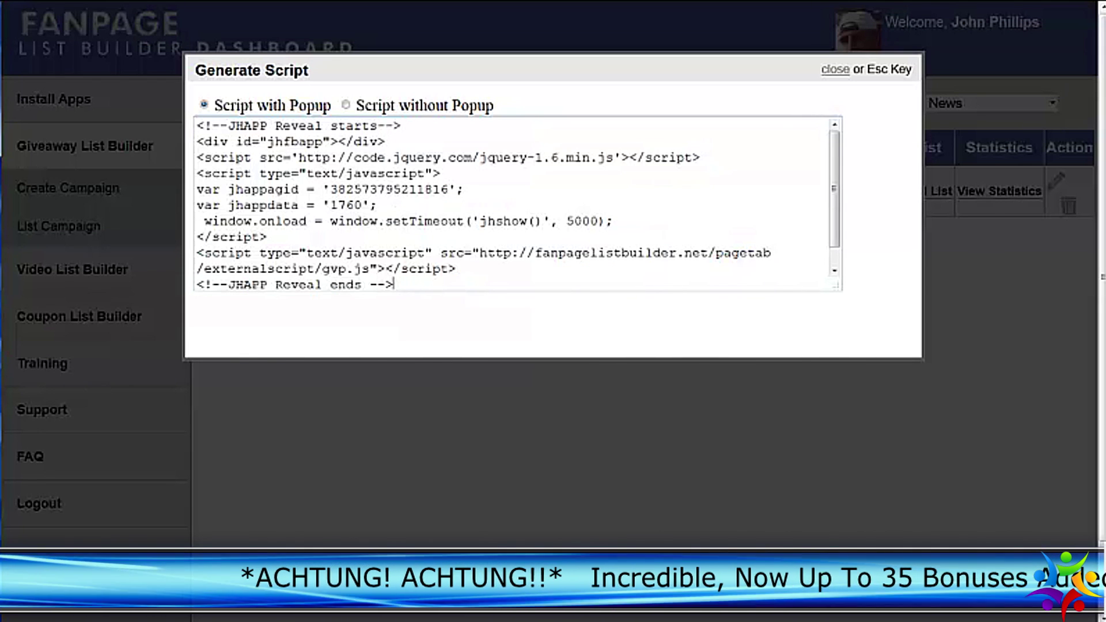
Select the whole popup script for copying and close the Generate Script window.
drag(394, 285, 197, 126)
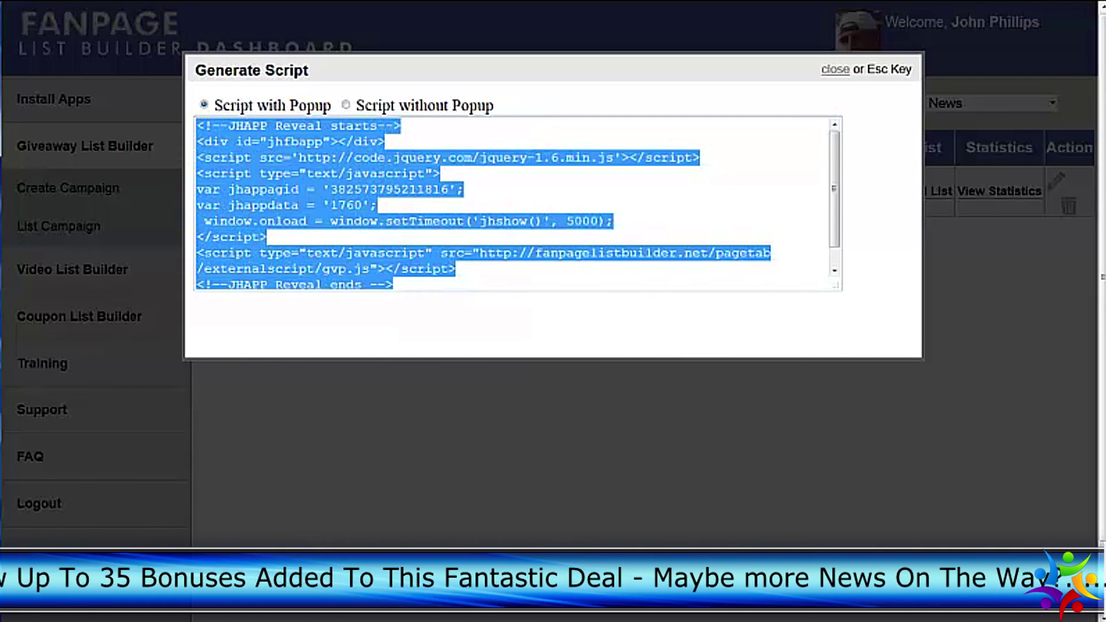
right_click(230, 160)
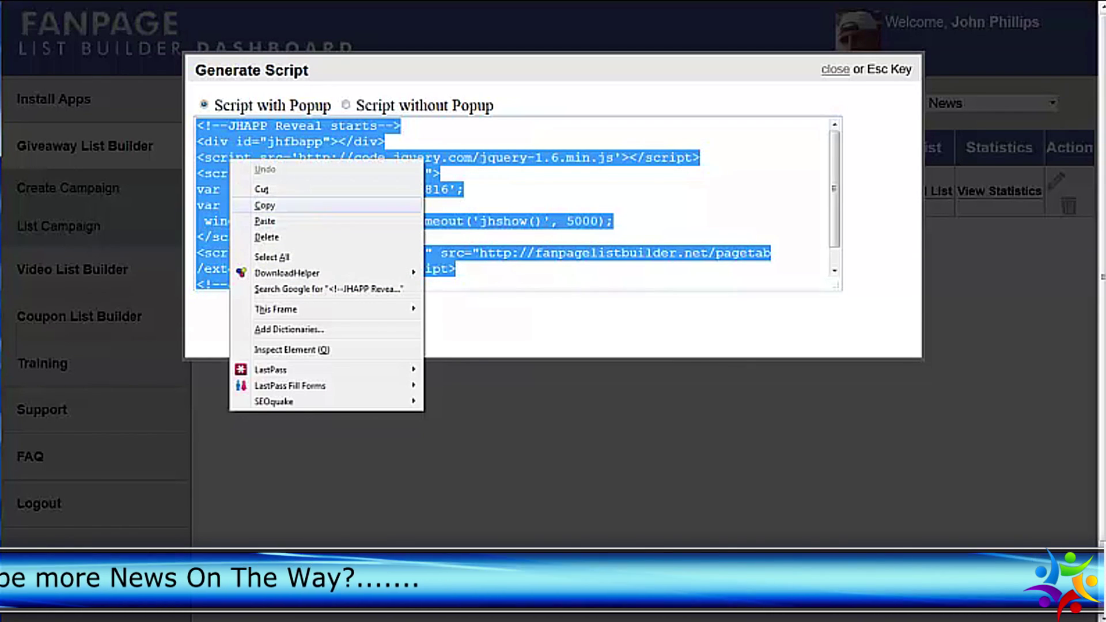
key(Escape)
click(378, 205)
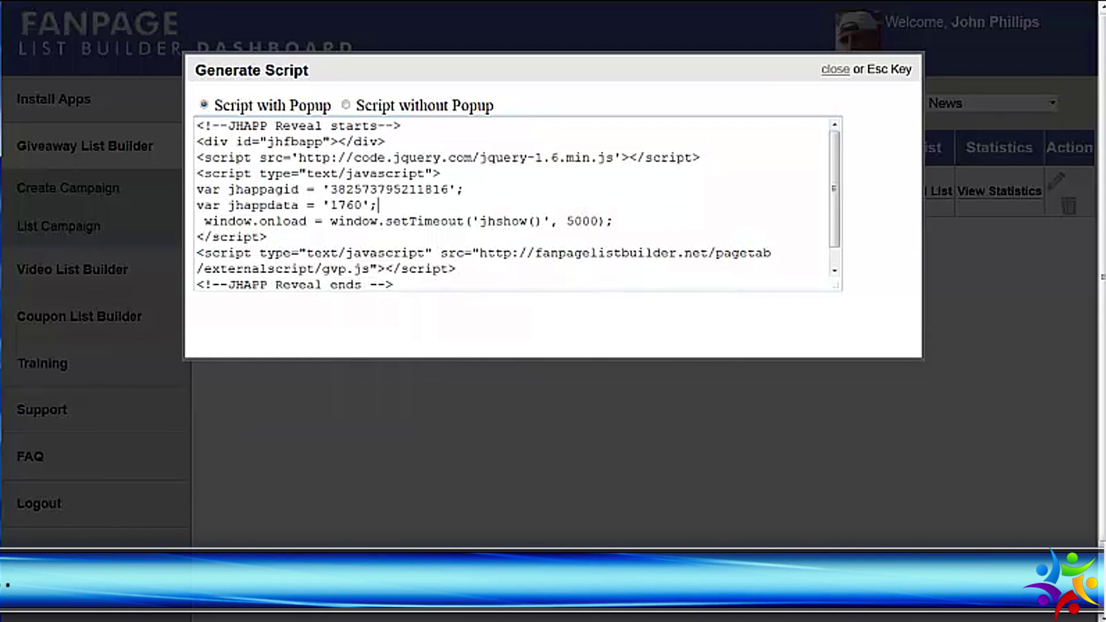
key(Escape)
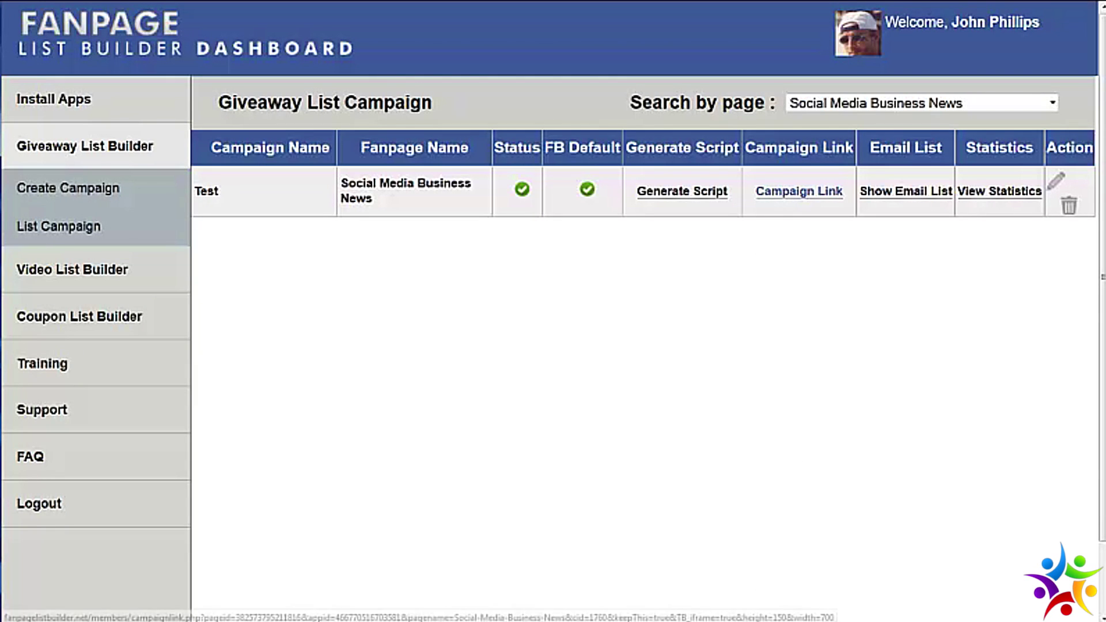
Copy the Test campaign's full Facebook link from its Campaign Link window and close the window.
click(799, 192)
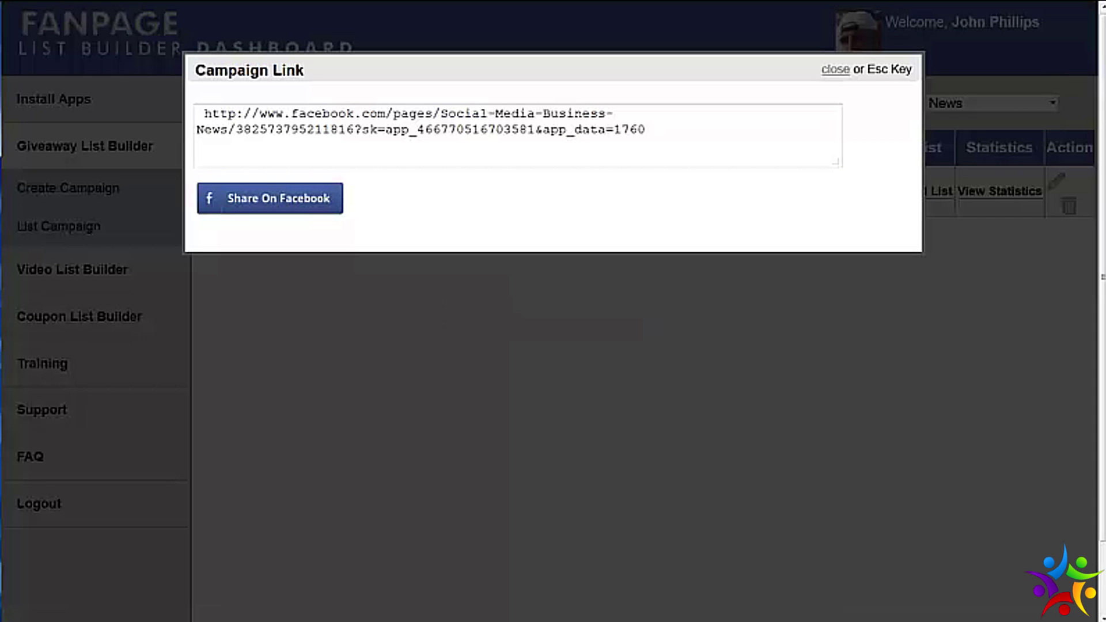
drag(645, 129, 203, 113)
right_click(266, 123)
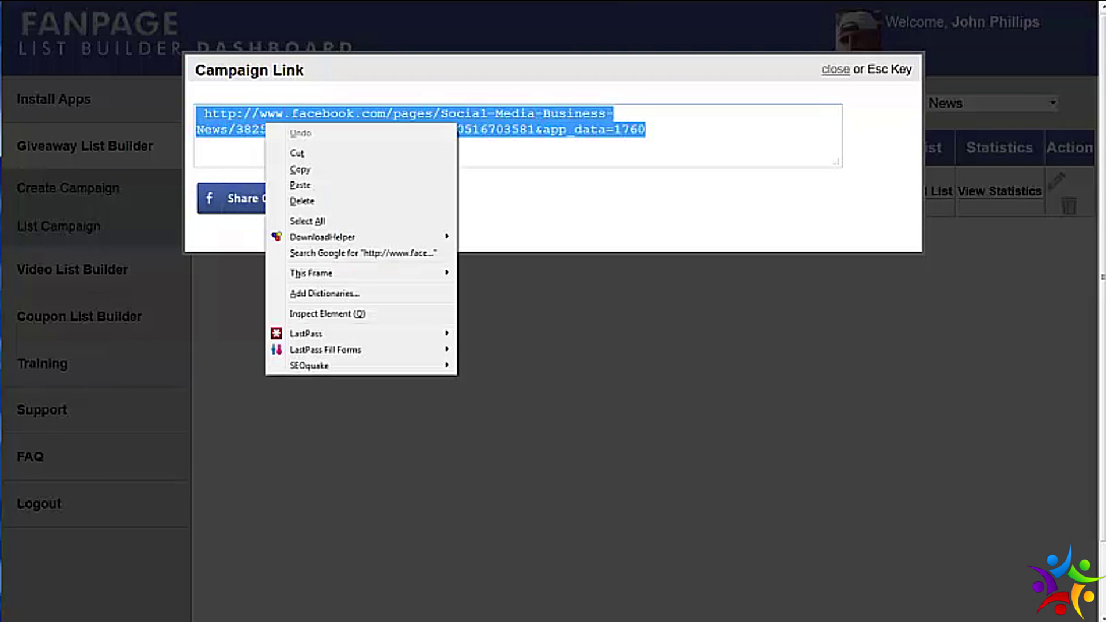
click(300, 169)
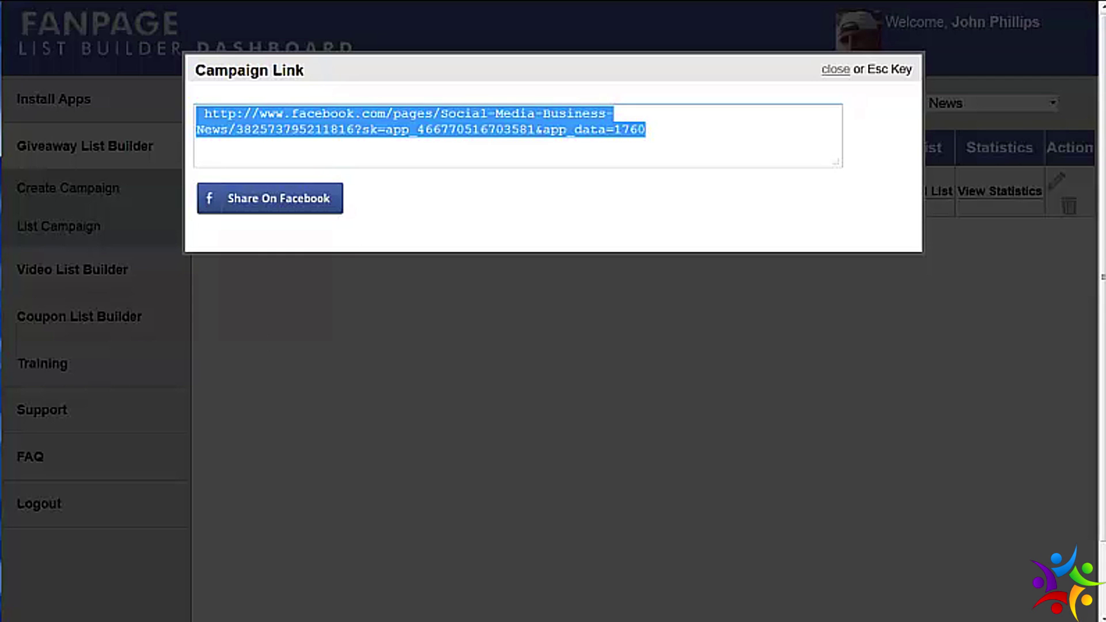
click(582, 129)
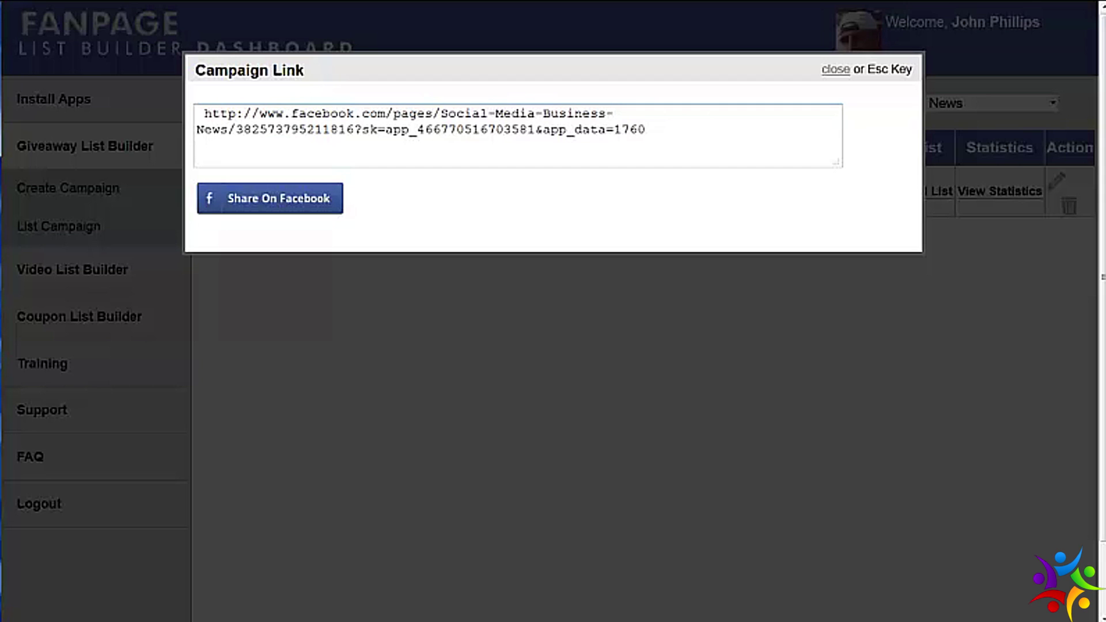
key(Escape)
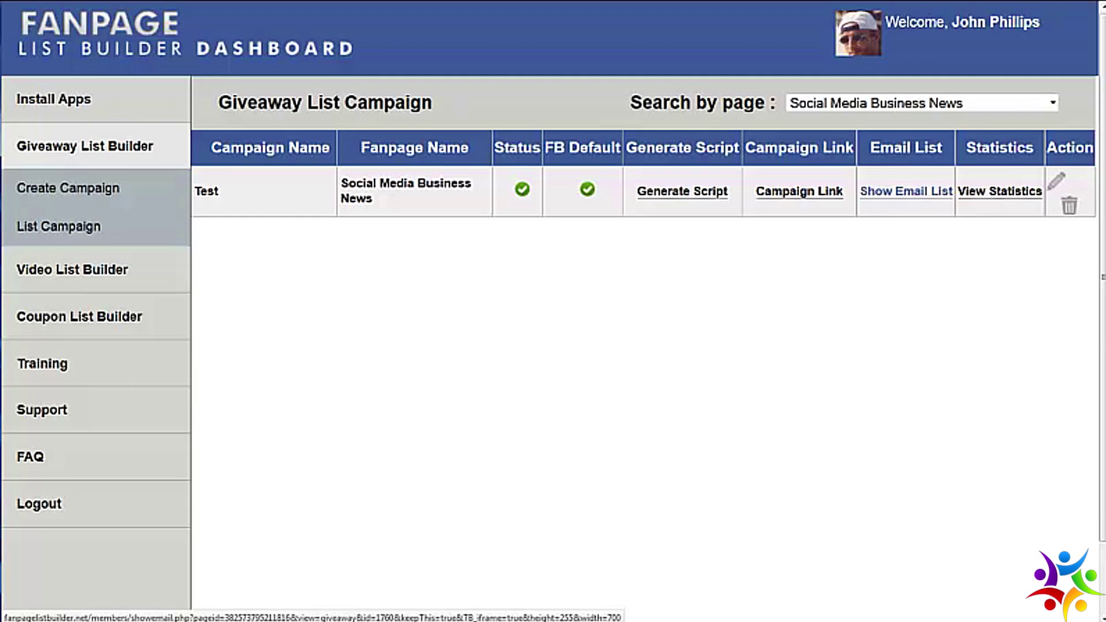
Review the Test campaign's email list, subscriber statistics and generated script, closing each window after viewing it.
click(906, 191)
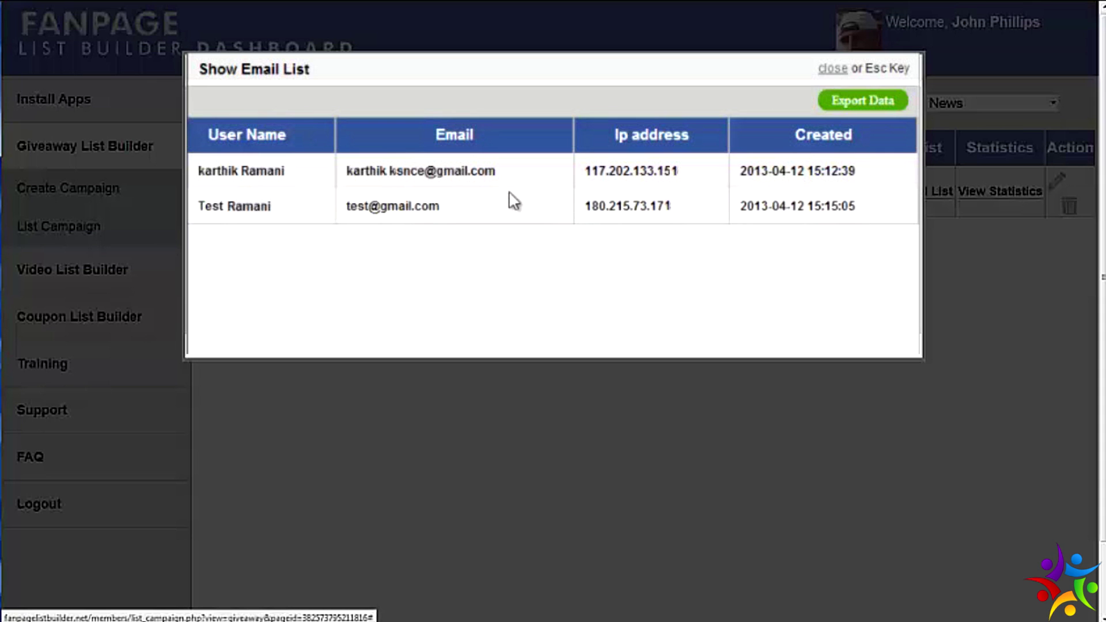
key(Escape)
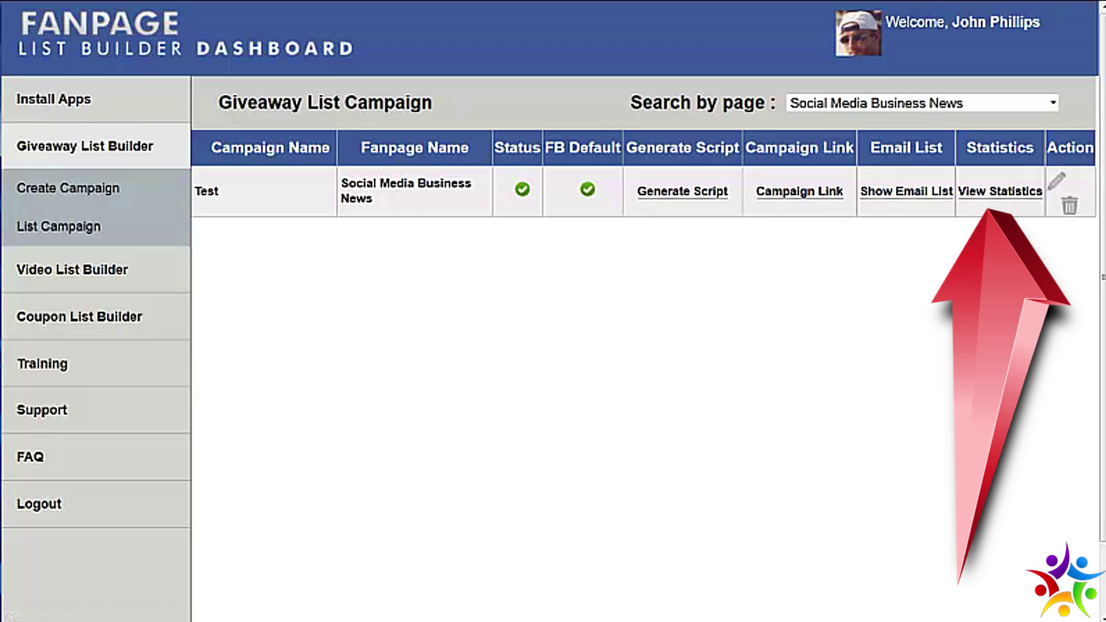
click(1005, 193)
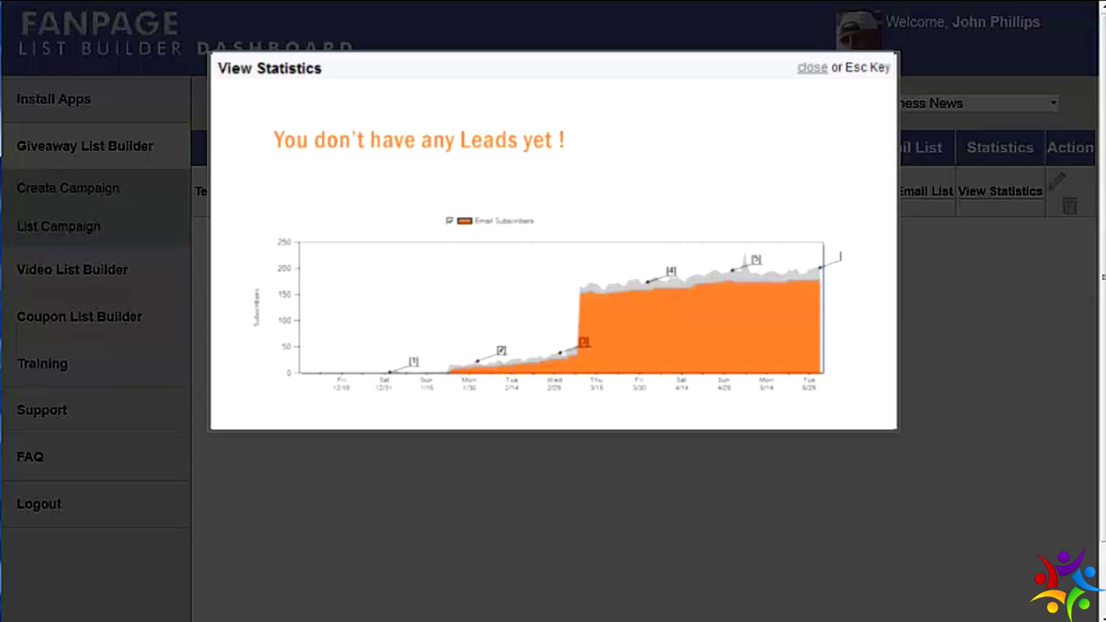
key(Escape)
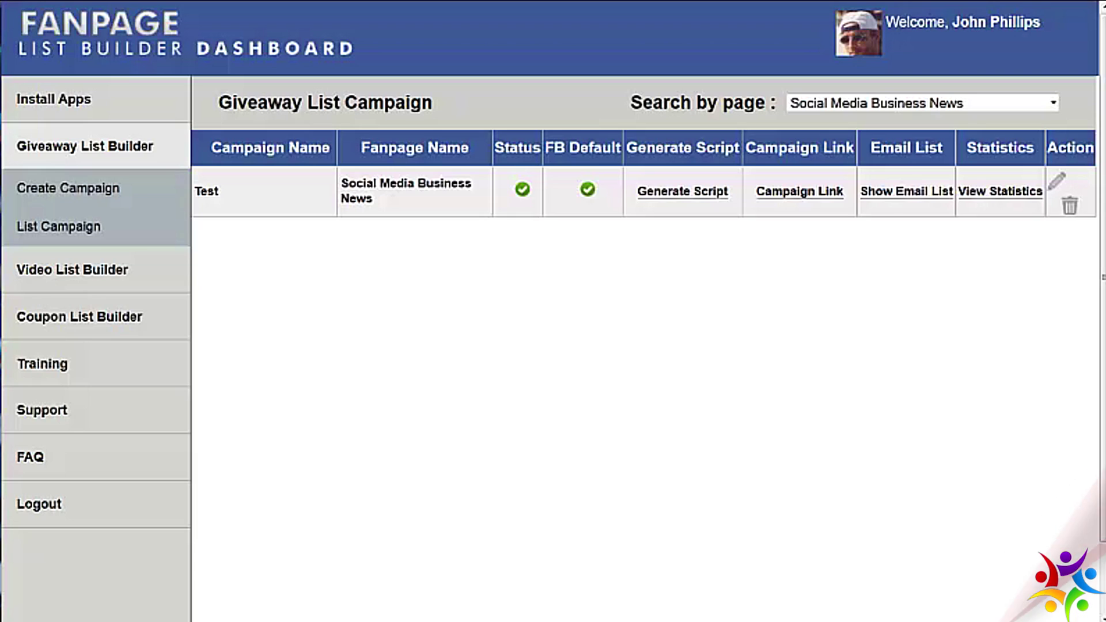
click(683, 191)
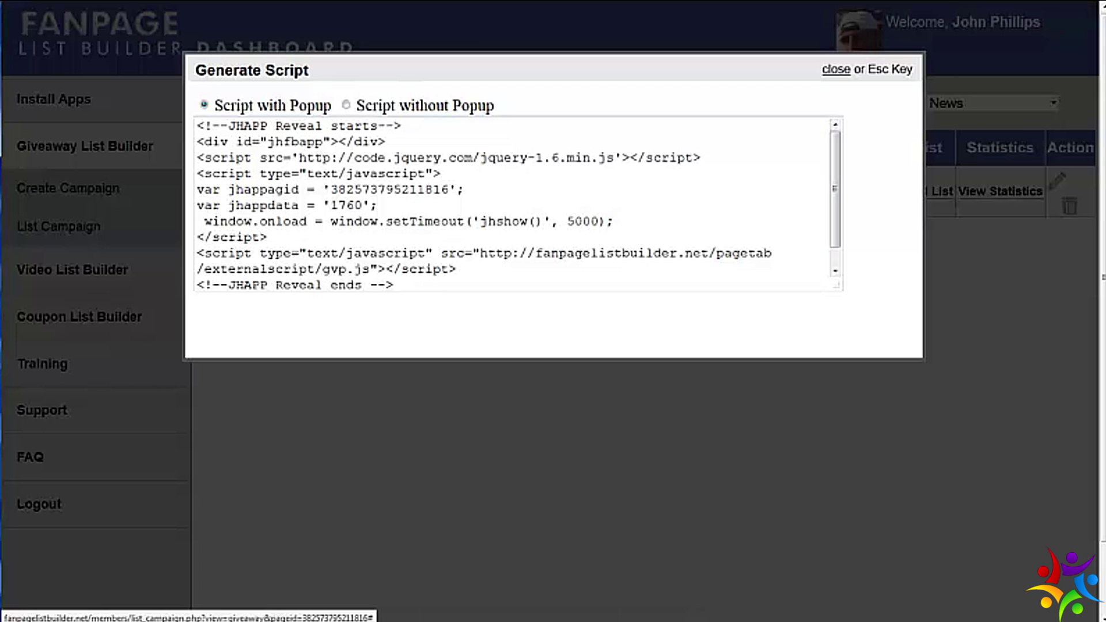
click(835, 69)
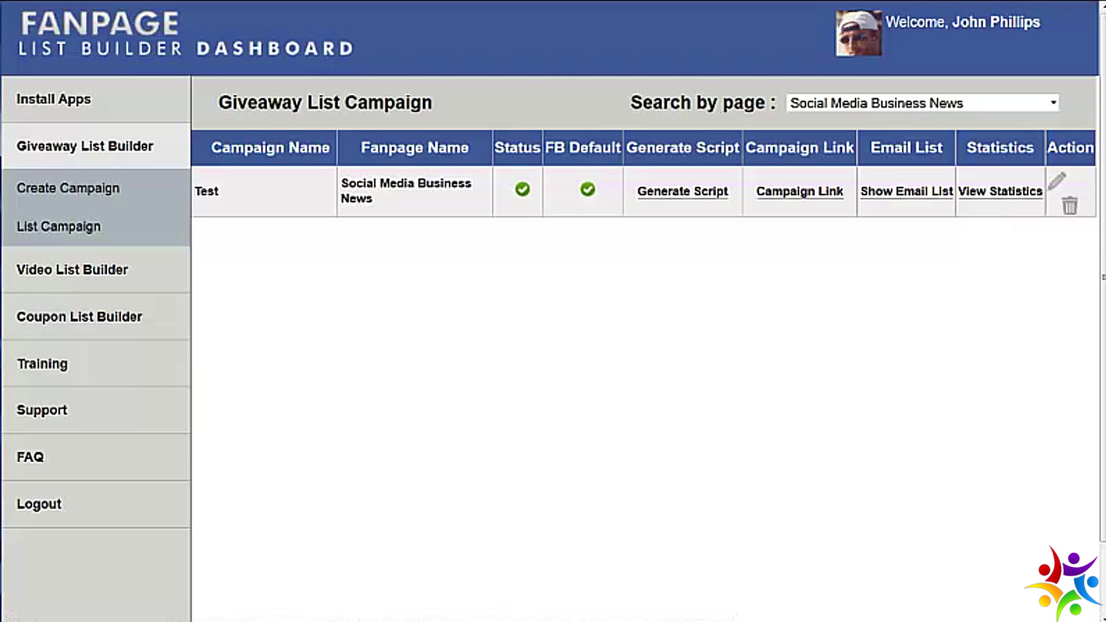
View the free-report opt-in popup on the website and select its Email field.
right_click(224, 1)
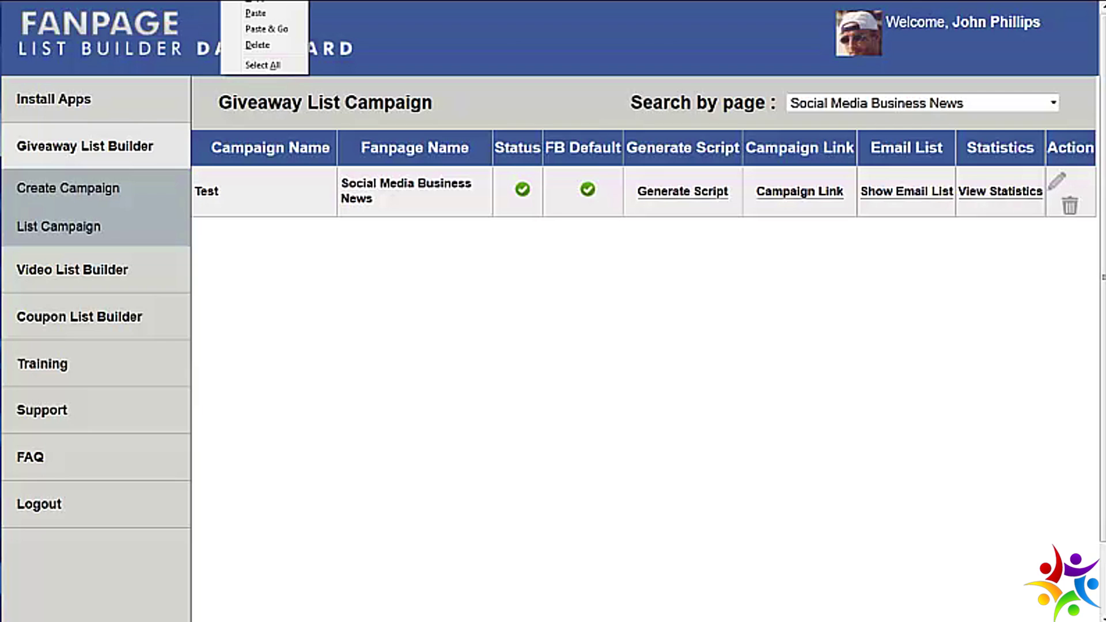
key(Escape)
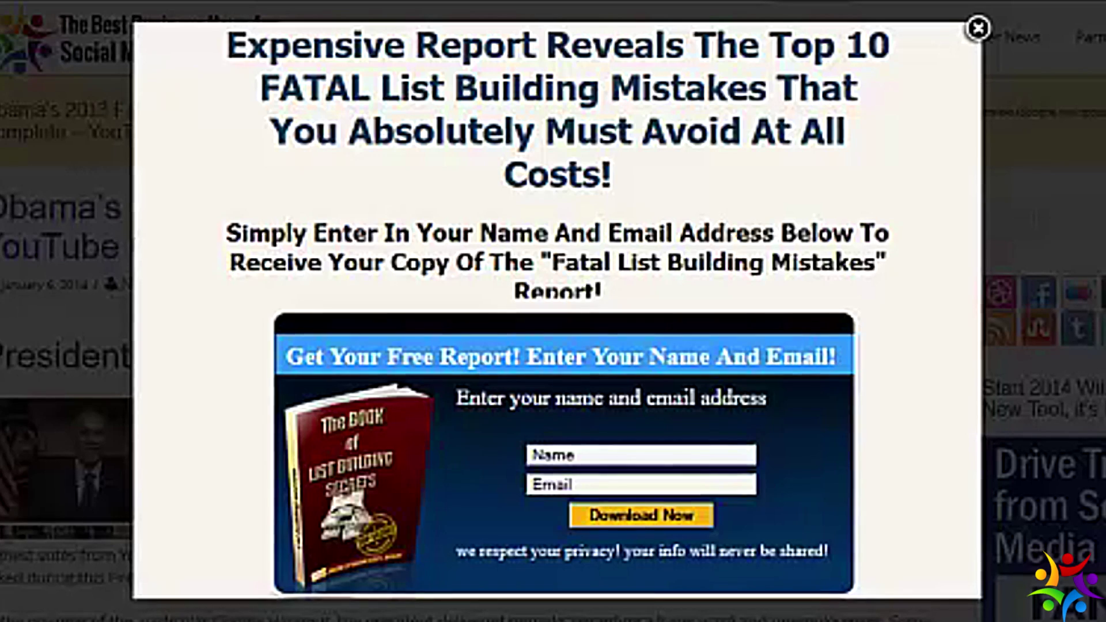
click(640, 483)
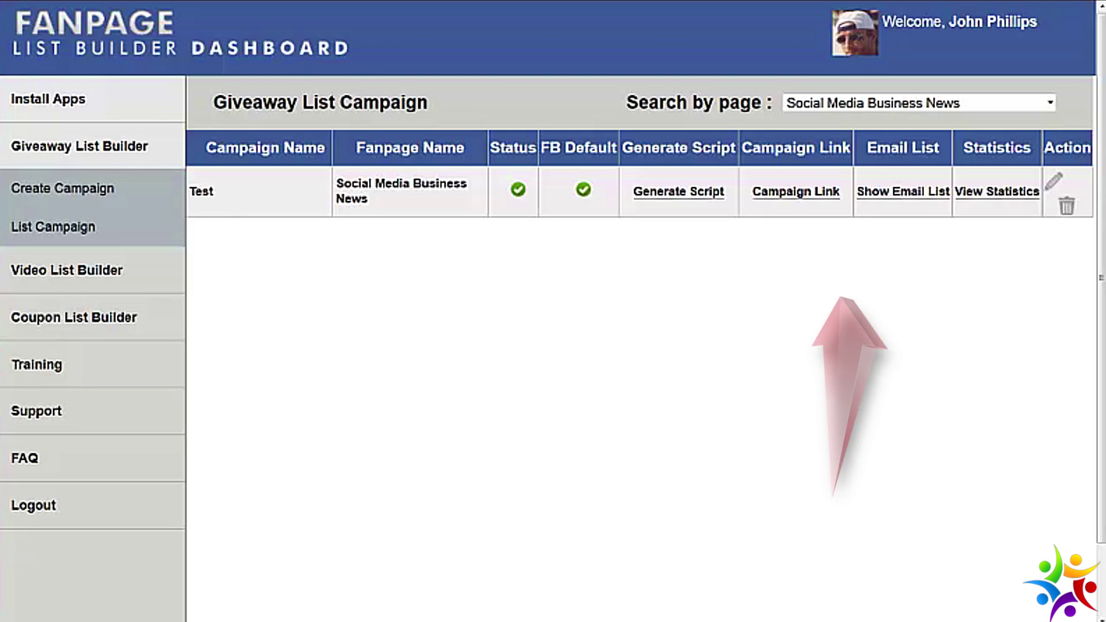
On the Install Apps page, choose the Video Marketing Services page and install the Giveaway app on it.
mouse_move(48, 99)
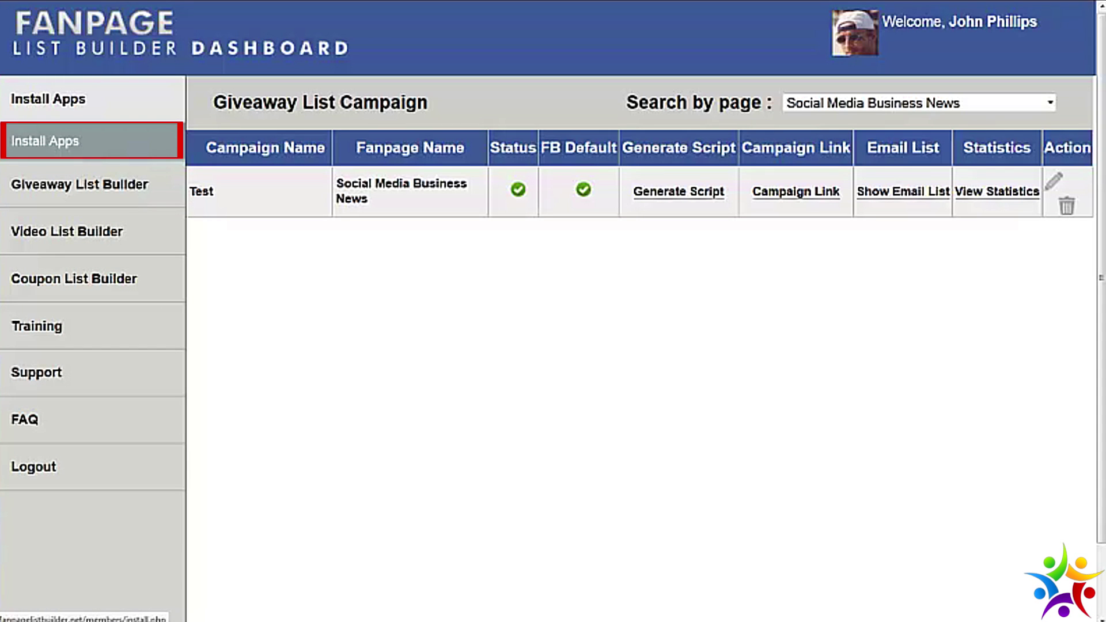
click(45, 140)
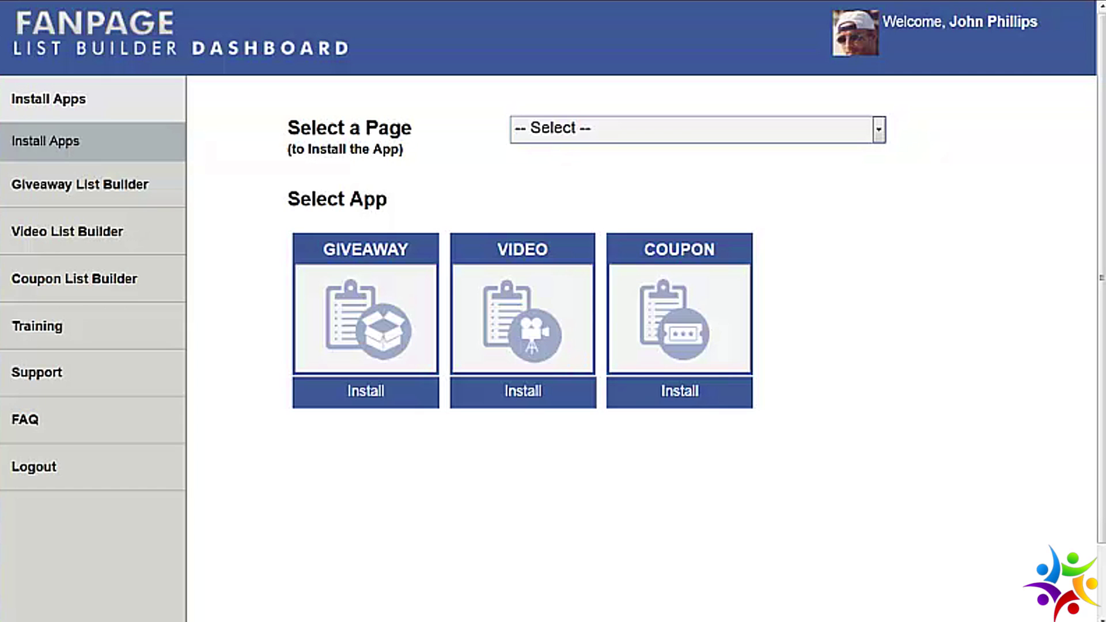
key(alt+Down)
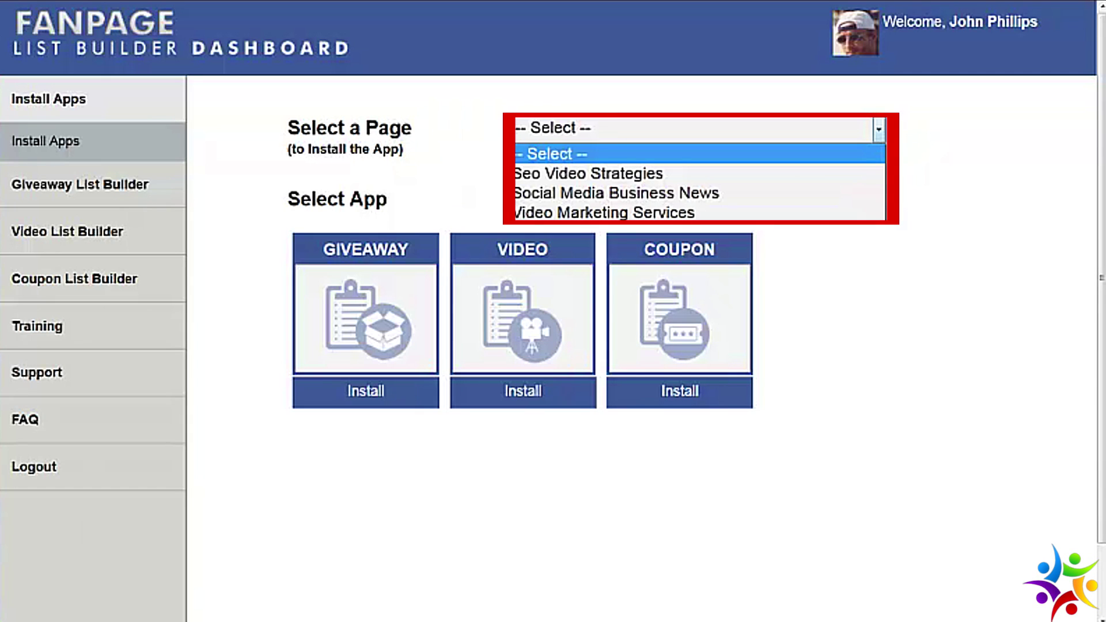
key(Down)
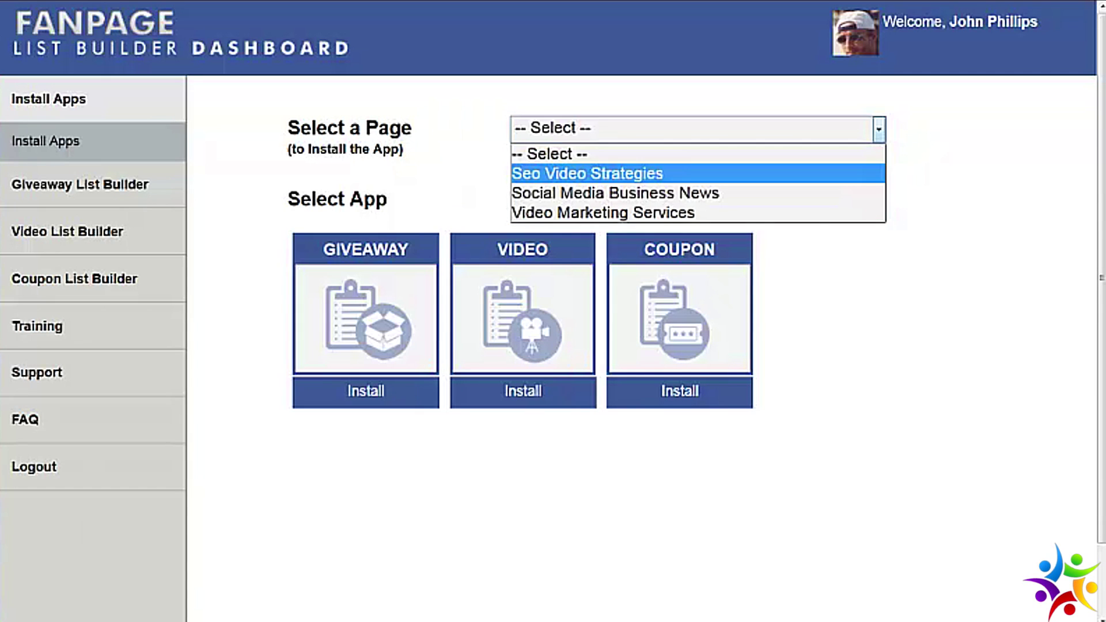
key(Down)
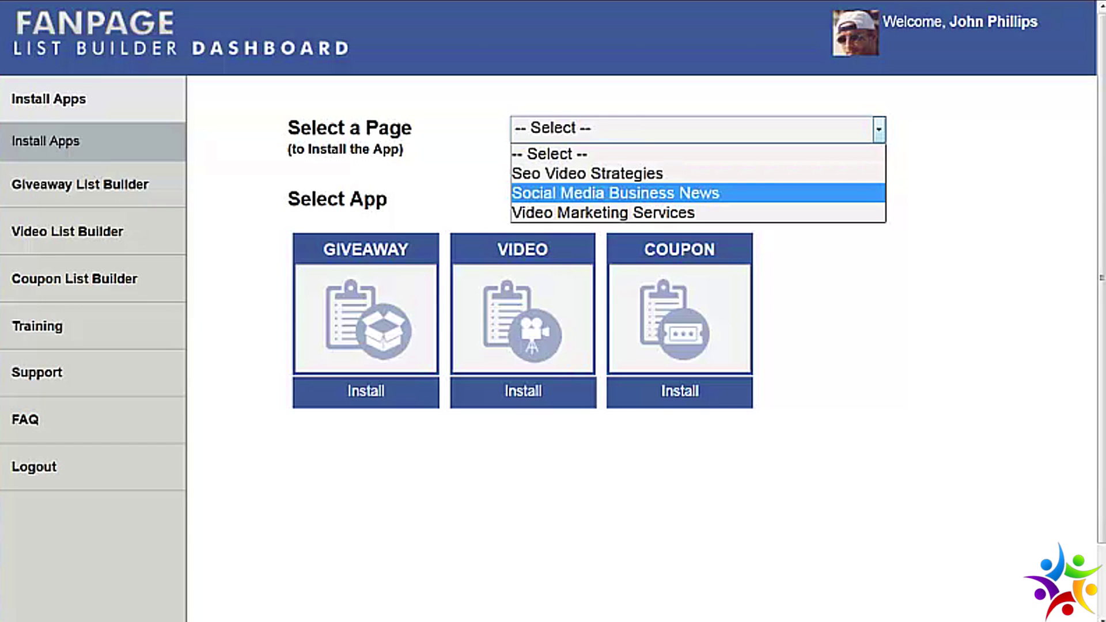
key(Down)
key(Up)
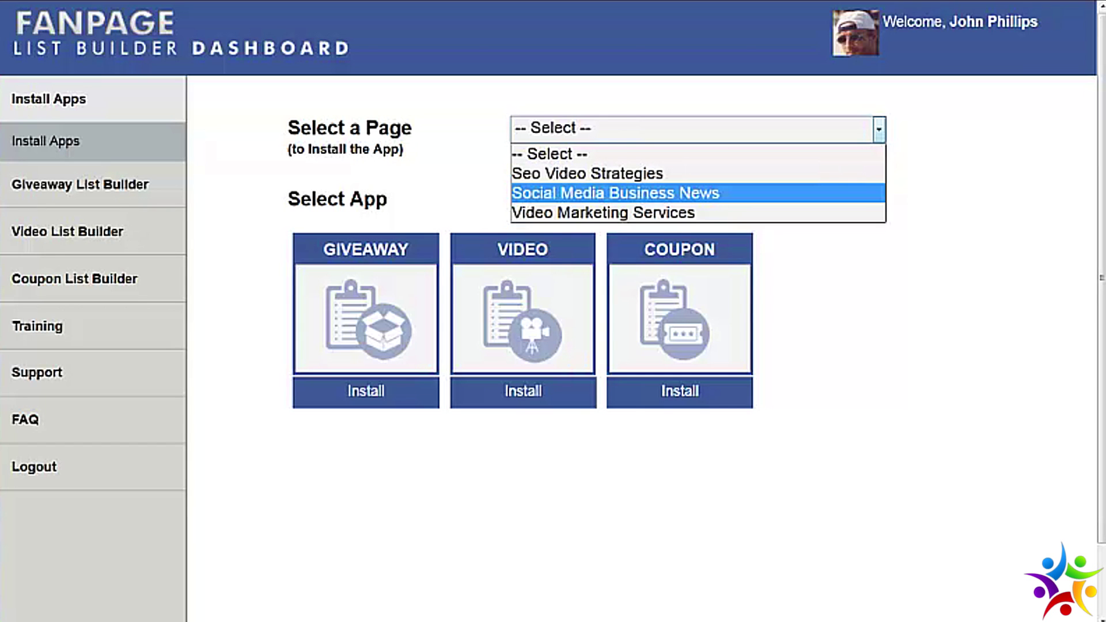
key(Up)
key(Down)
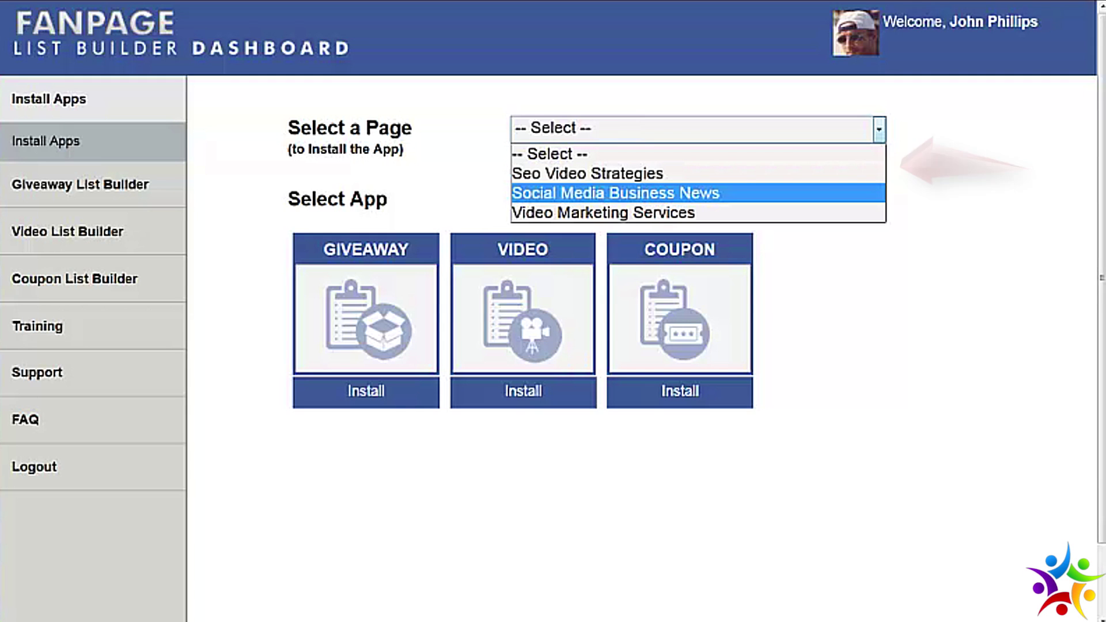
key(Down)
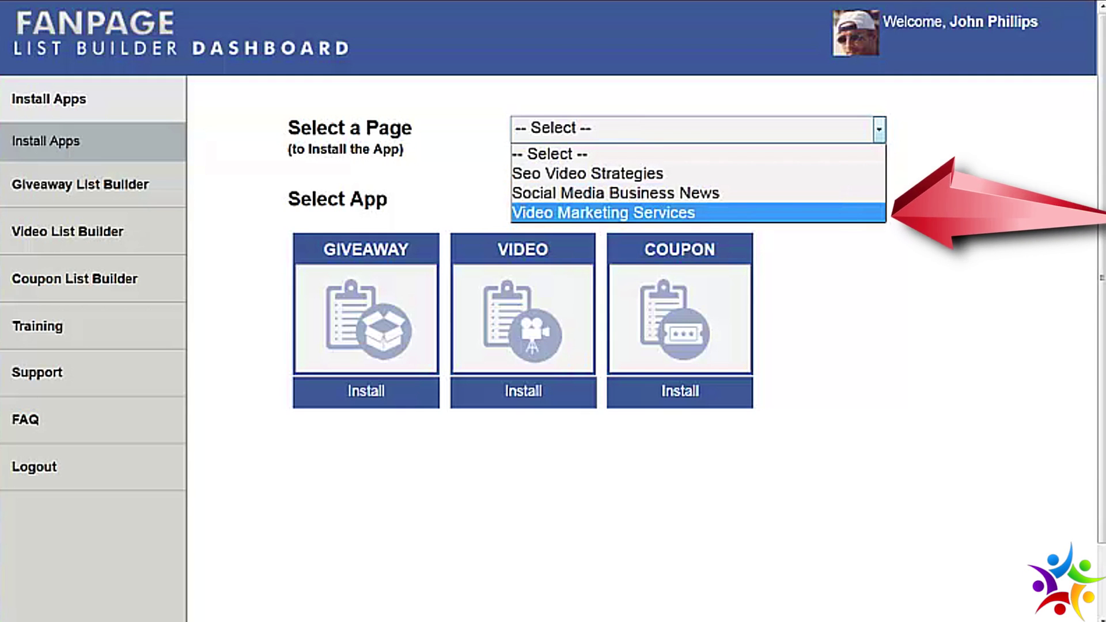
key(Return)
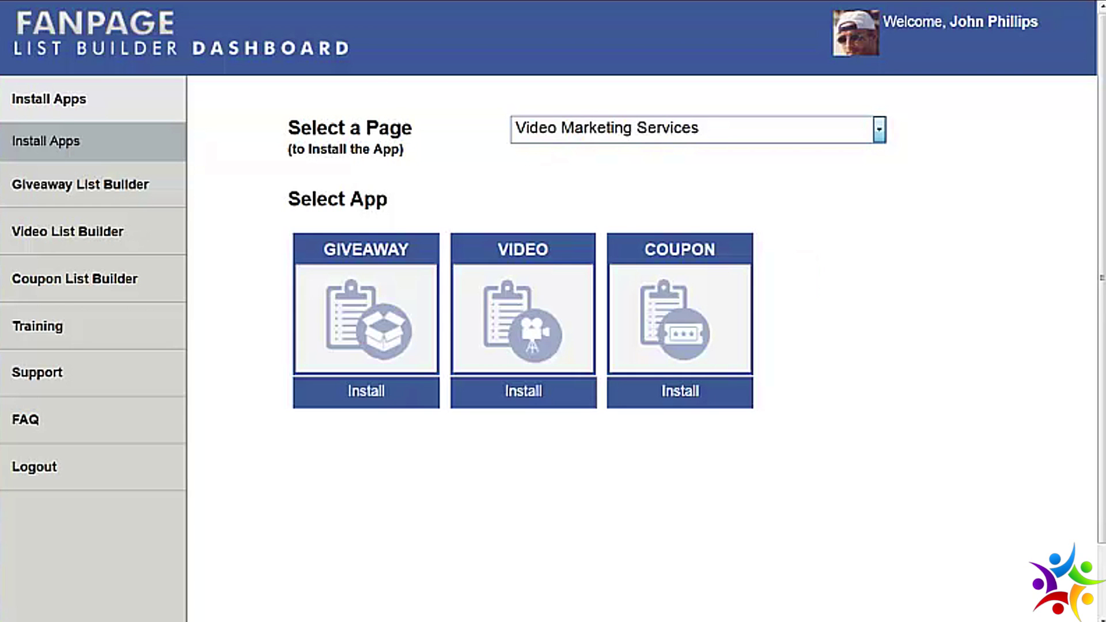
click(366, 391)
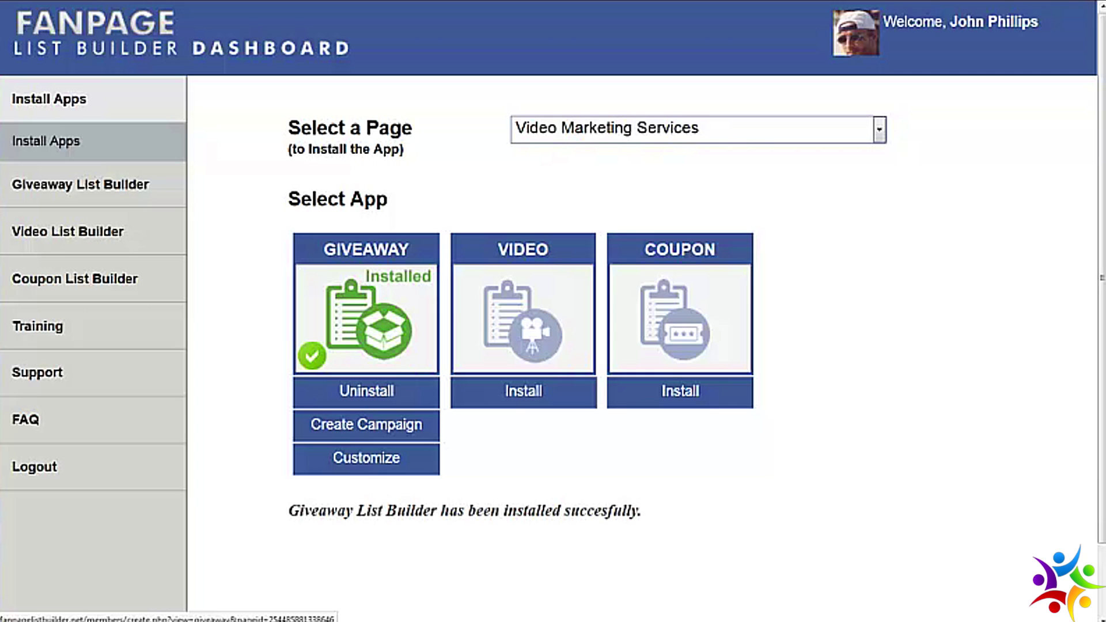
Create a giveaway campaign for Video Marketing Services named "How to stop using the dog and weight loss niche :-".
click(366, 424)
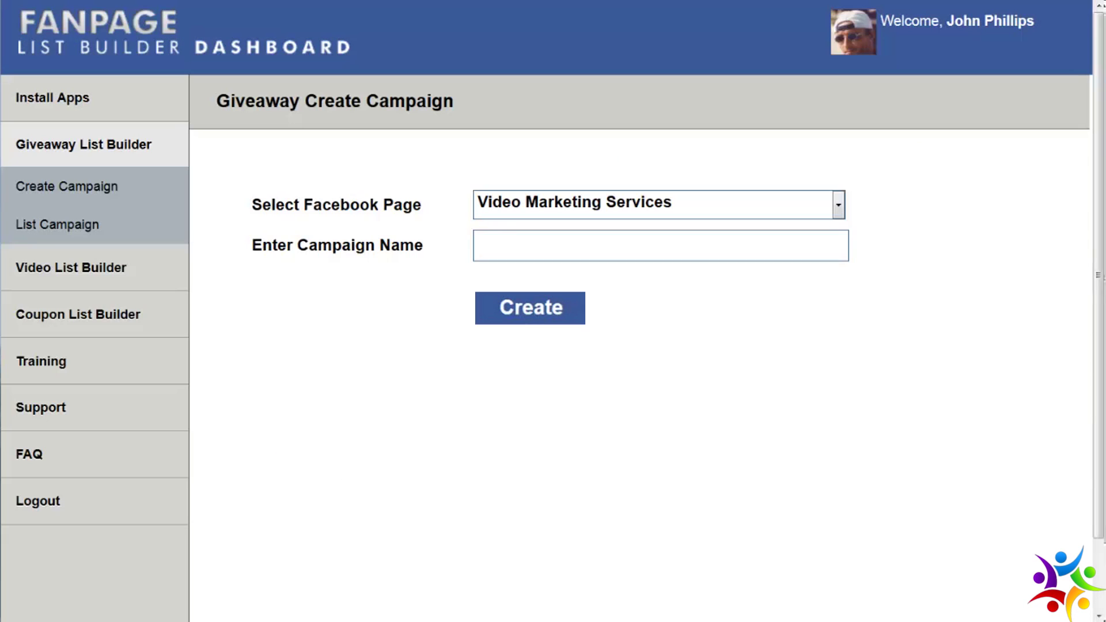
click(504, 249)
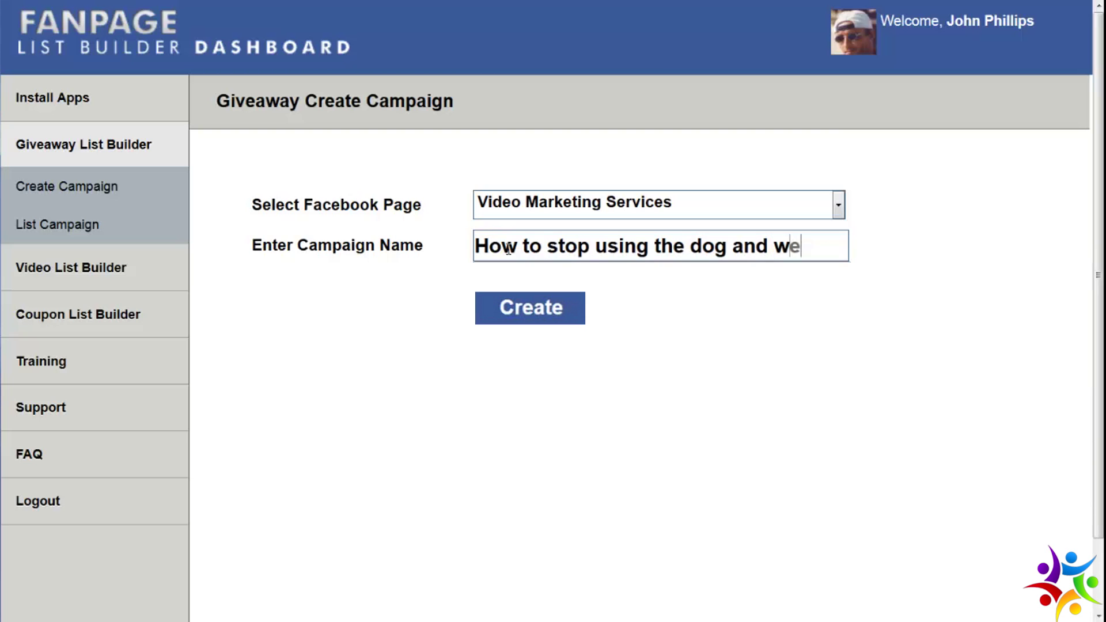
text(loss )
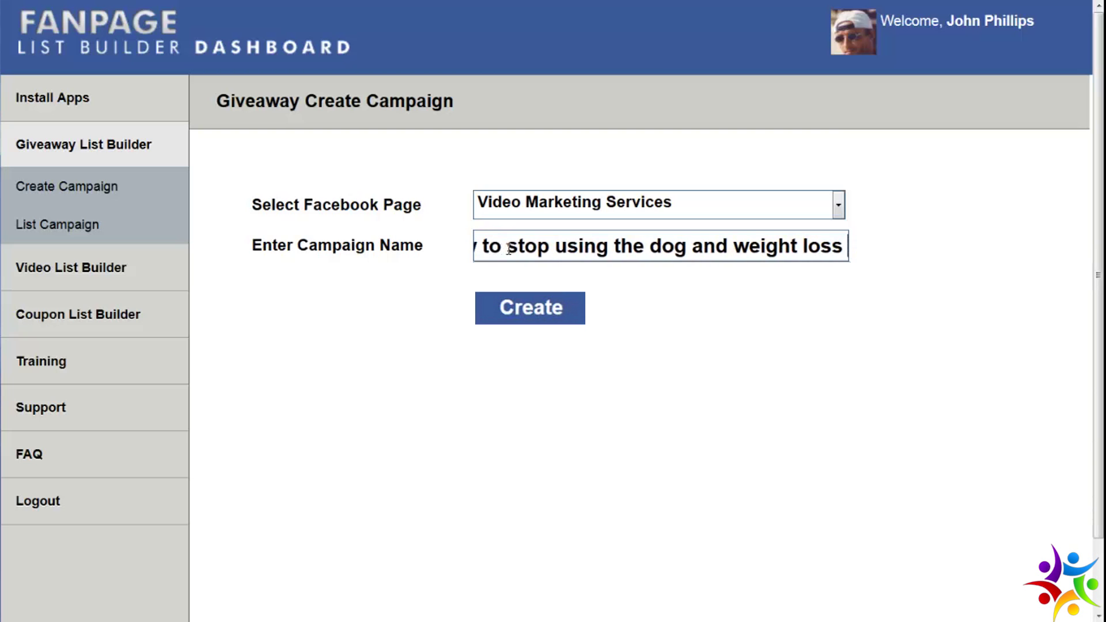
text(niche :-)
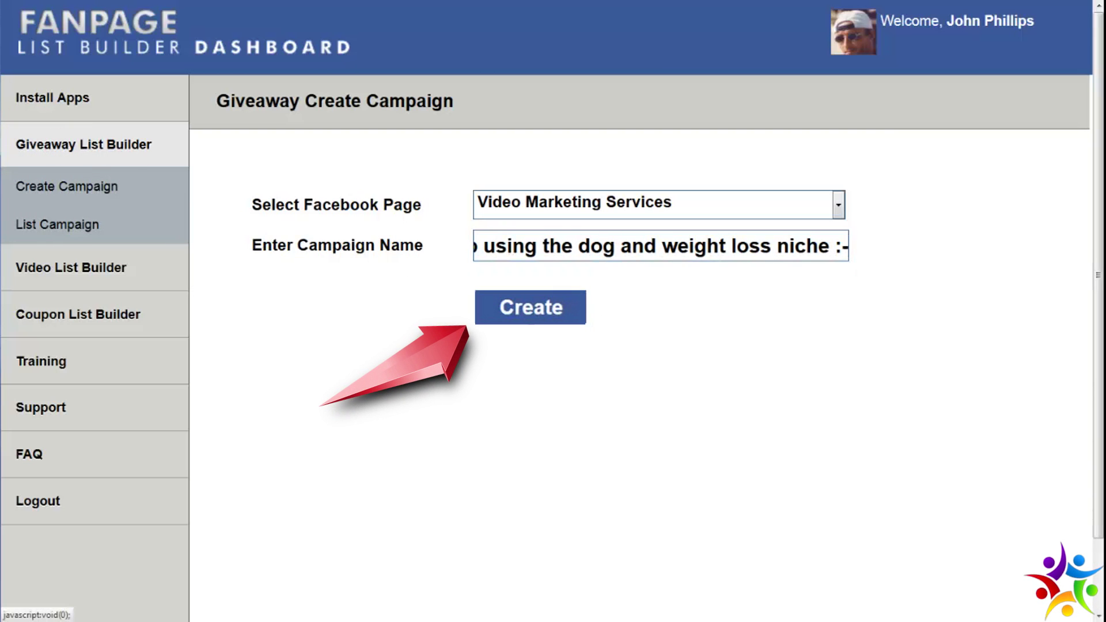
click(526, 311)
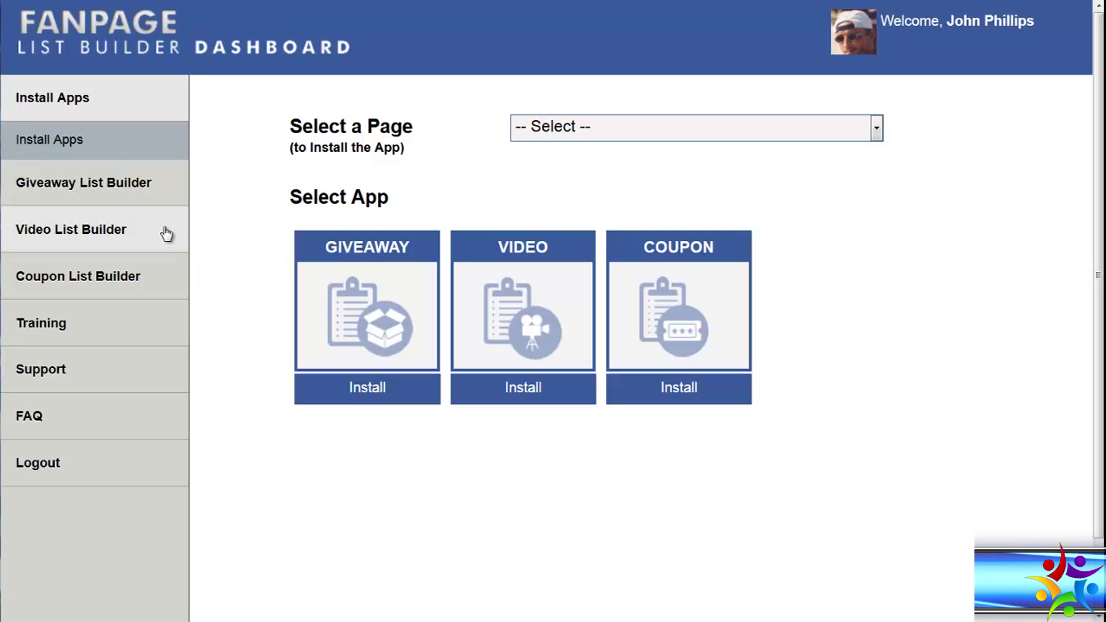
Open the Quick Start Training and look through its Coupon, Video, Multi-Platform Script, Like Gateway, Email List and Template Guide tutorials.
click(124, 339)
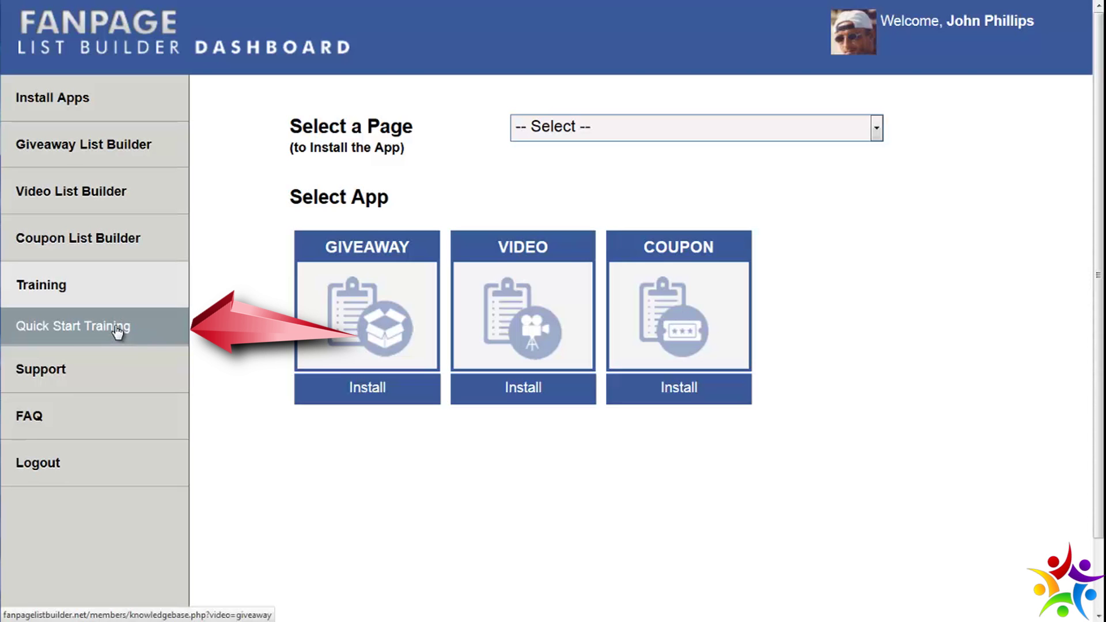
click(118, 332)
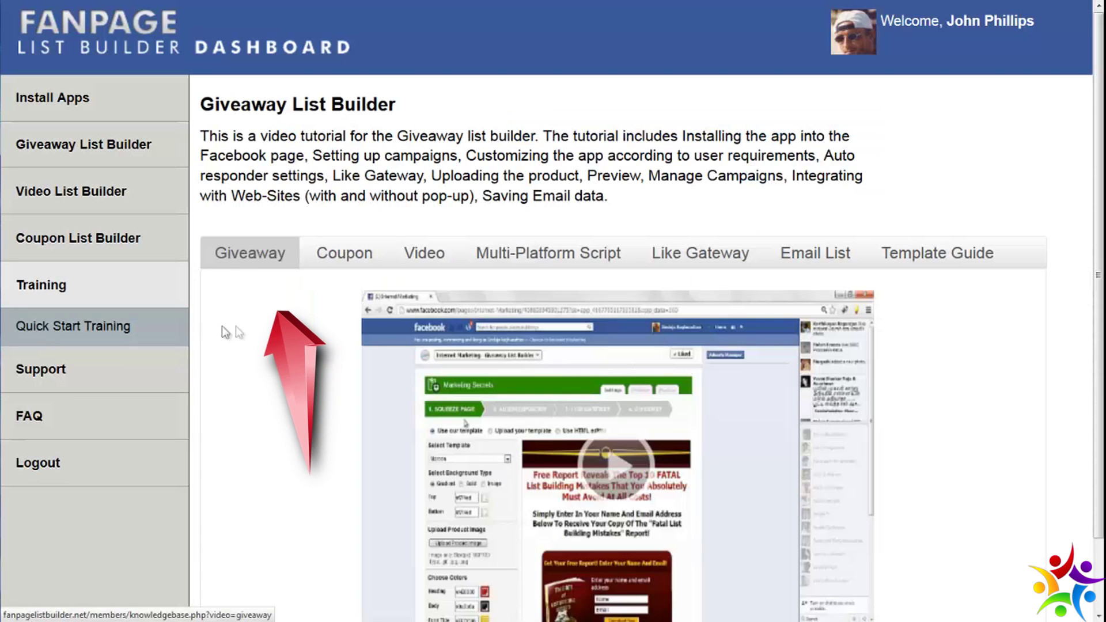
click(341, 258)
click(425, 254)
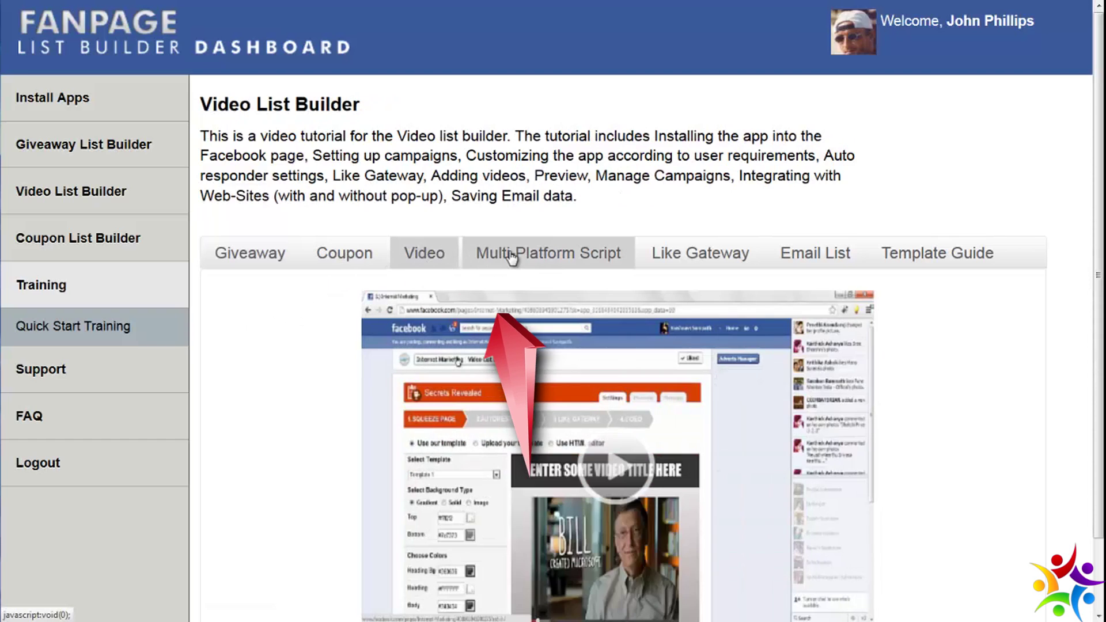
click(533, 256)
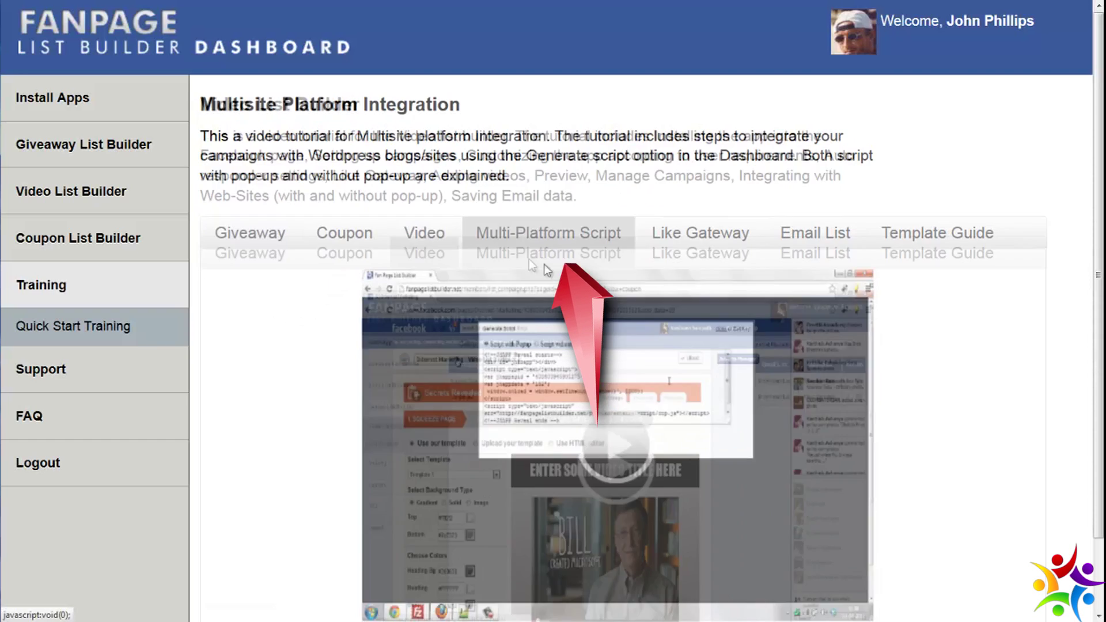
click(700, 230)
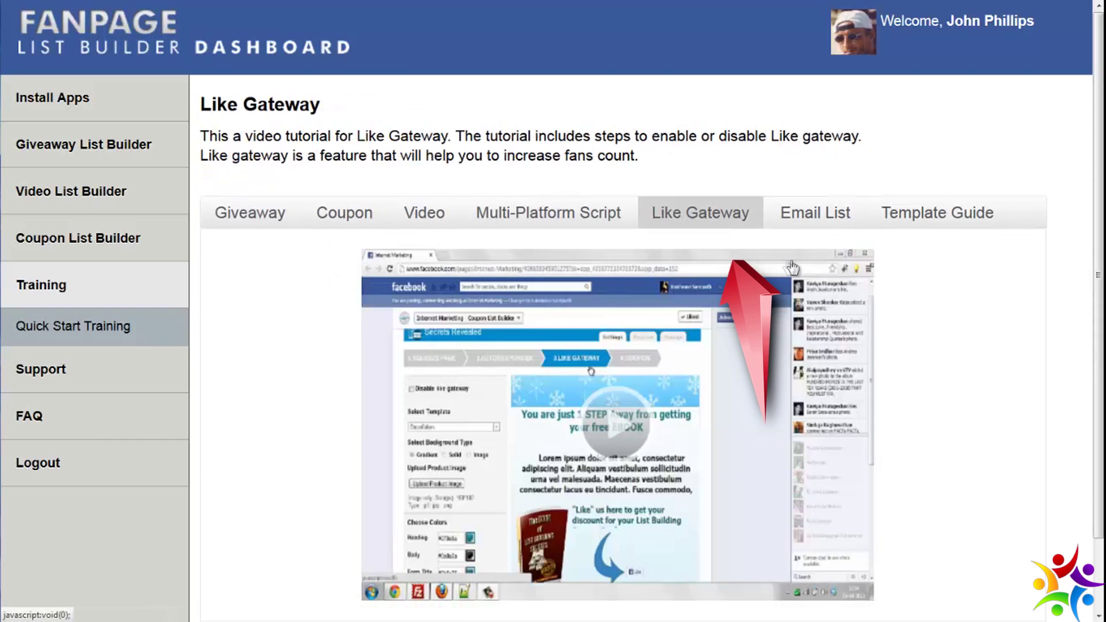
click(815, 215)
click(904, 218)
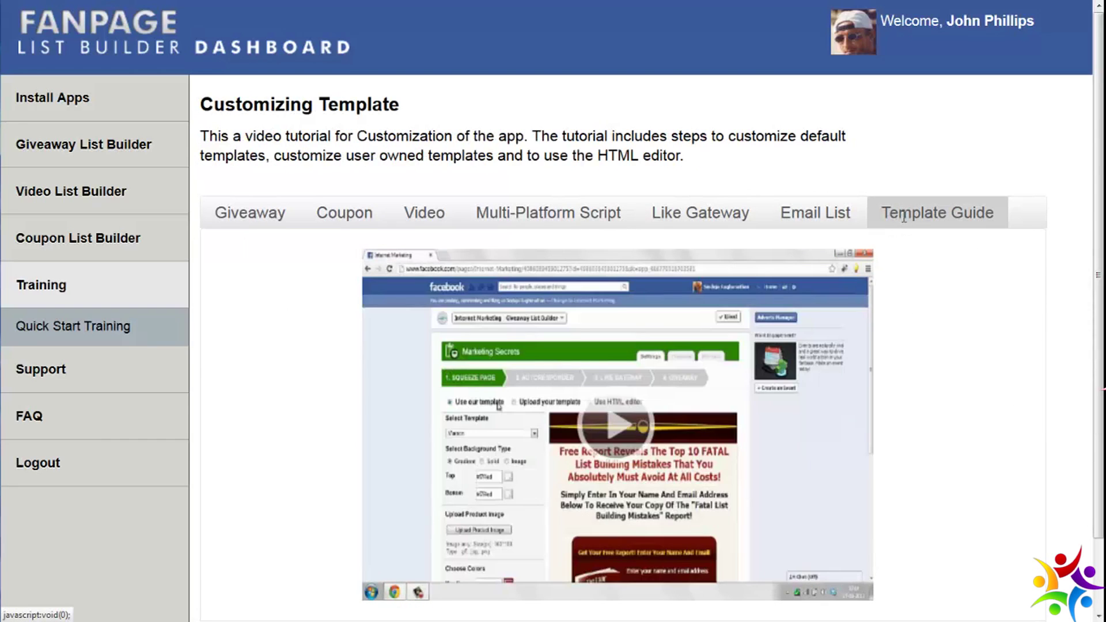